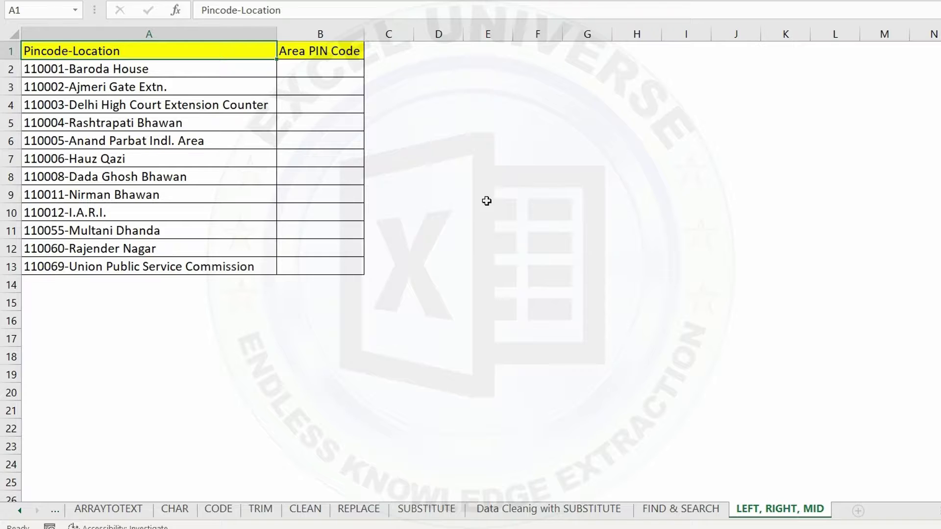
# - Enter the formula =LEFT(A2) in B2 under Area PIN Code, leaving out the character count
pyautogui.click(349, 69)
pyautogui.write('=le')
pyautogui.press('Tab')
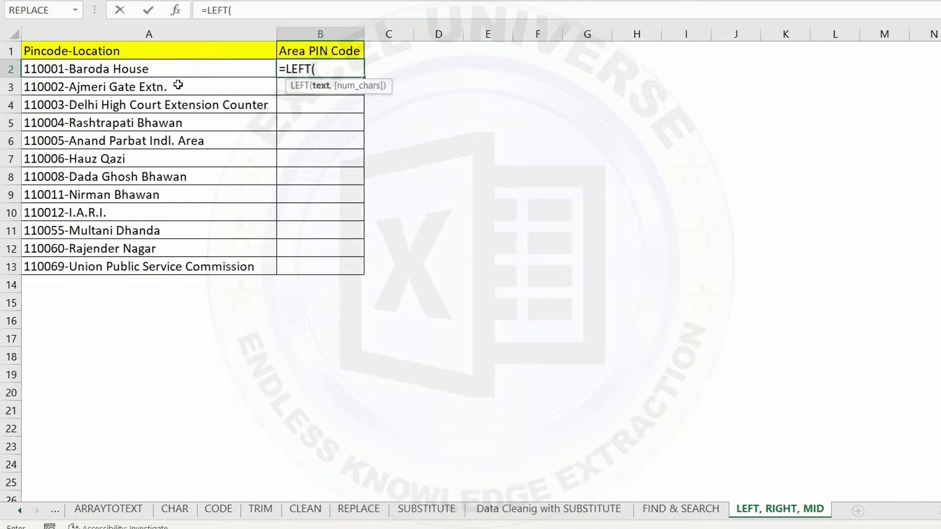
pyautogui.click(128, 68)
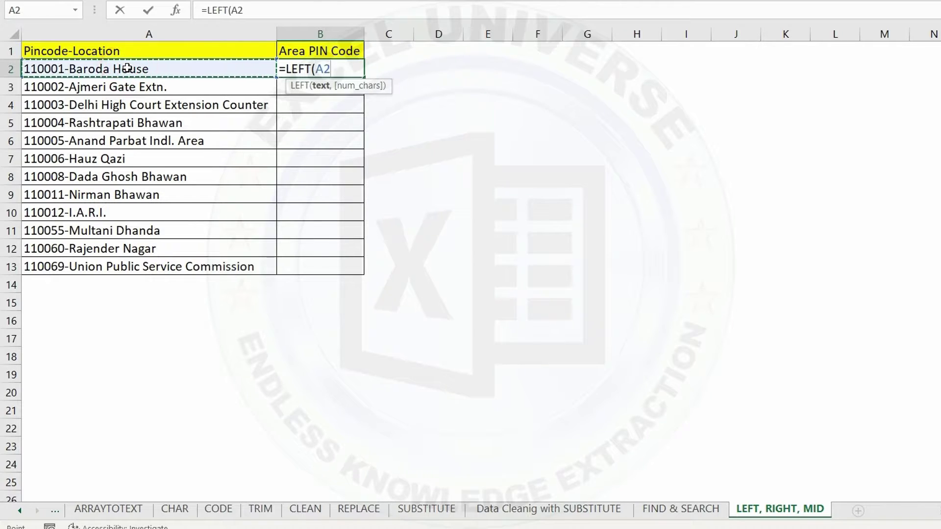
pyautogui.press('Return')
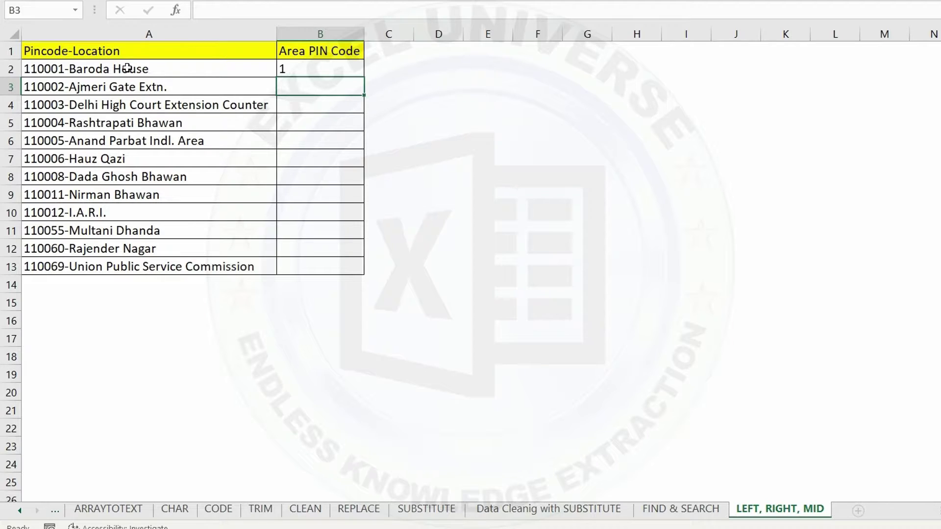
pyautogui.doubleClick(315, 71)
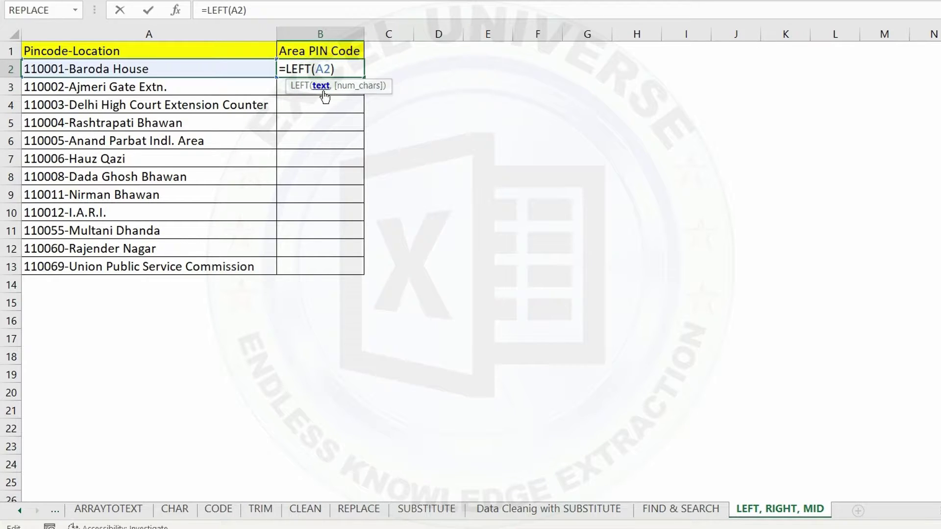
pyautogui.press('Right')
pyautogui.press('Right')
pyautogui.press('Return')
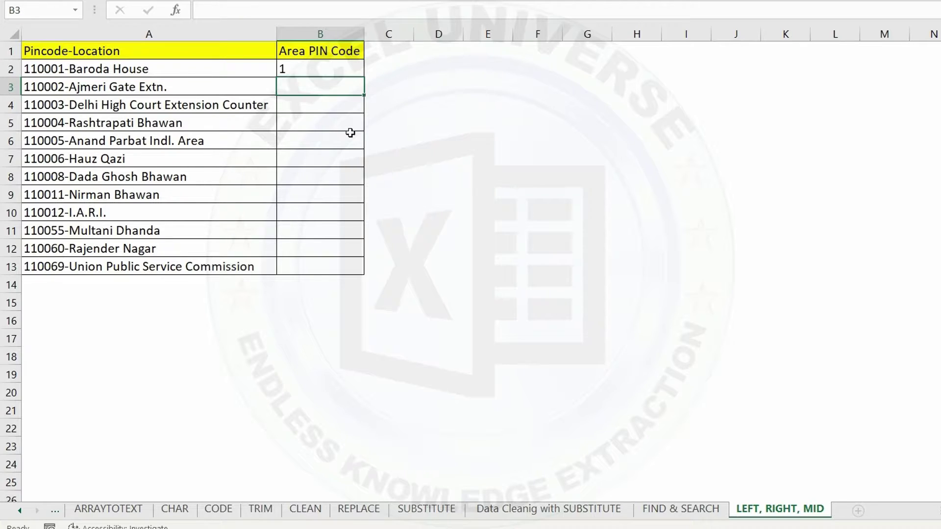
# - Add a character count of 6 to the formula in B2, making it =LEFT(A2,6)
pyautogui.press('Up')
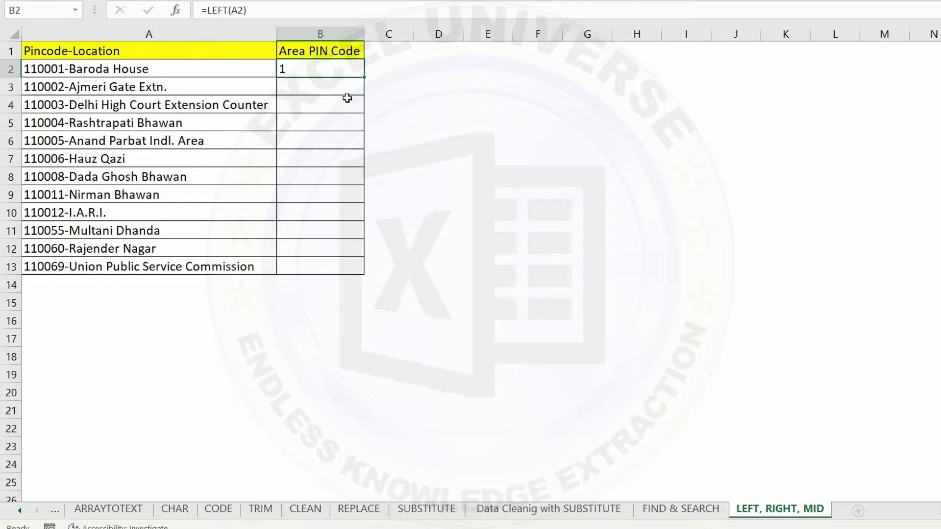
pyautogui.doubleClick(343, 70)
pyautogui.click(329, 71)
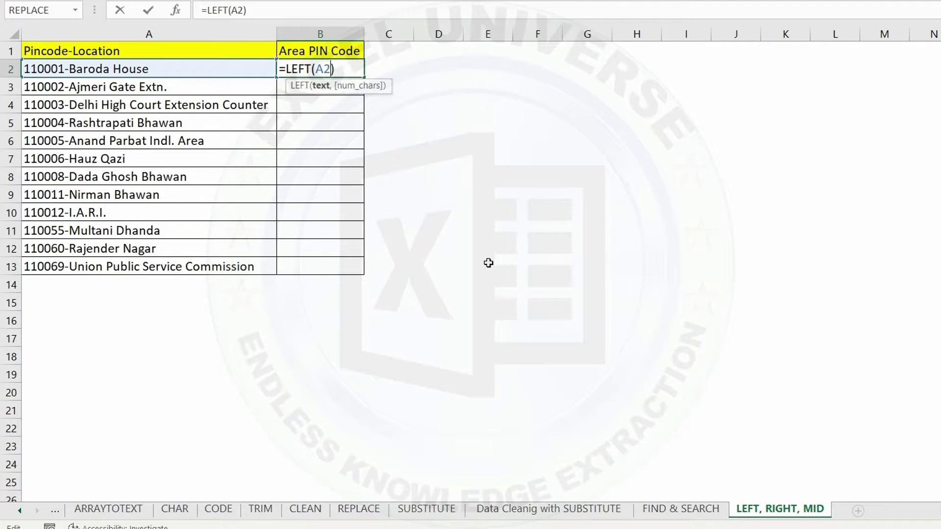
pyautogui.write(',6')
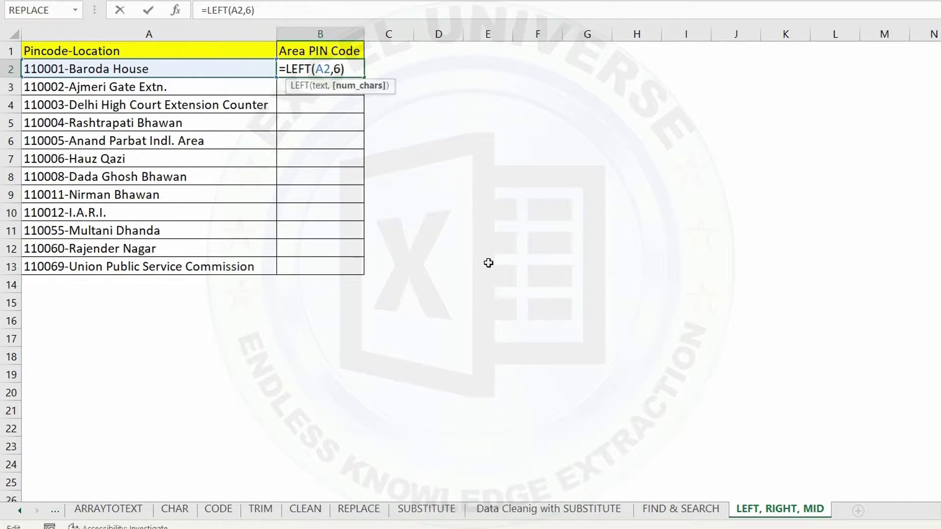
pyautogui.press('Return')
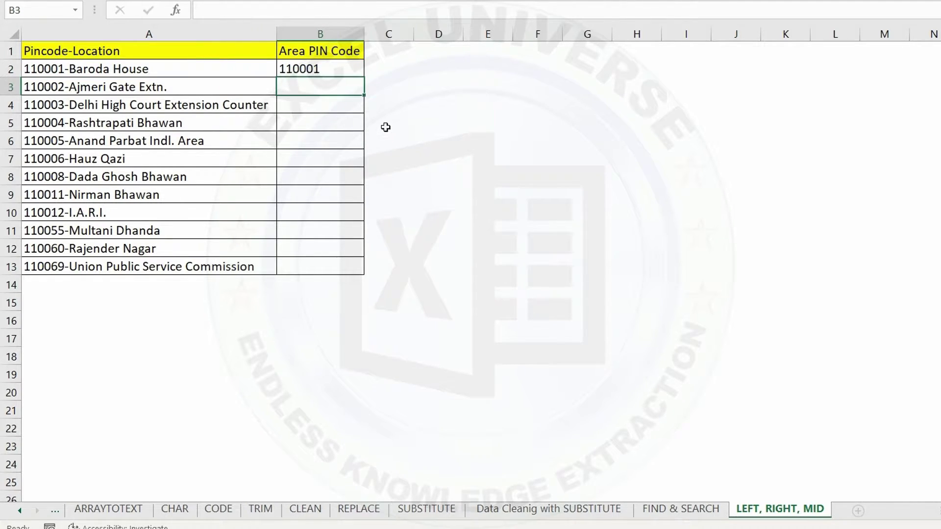
# - Fill the LEFT formula from B2 down to B13
pyautogui.click(357, 69)
pyautogui.doubleClick(363, 78)
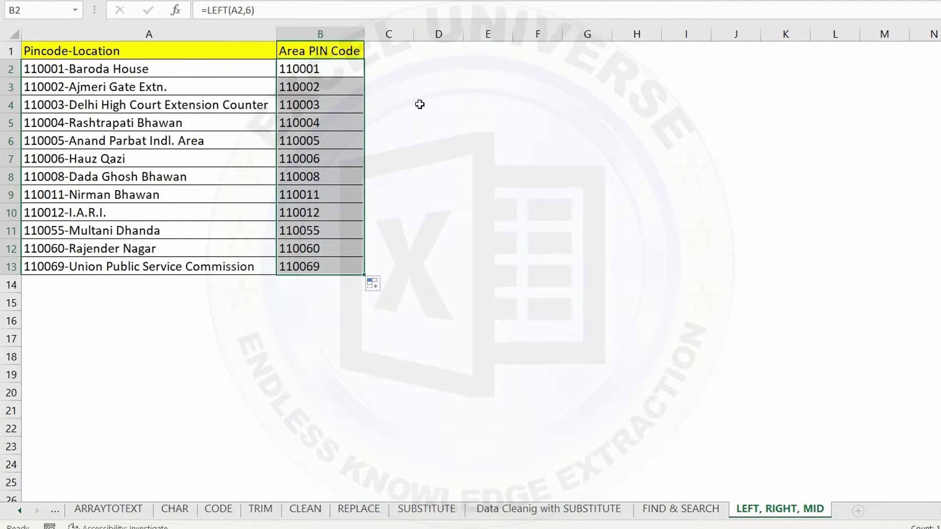
pyautogui.click(359, 72)
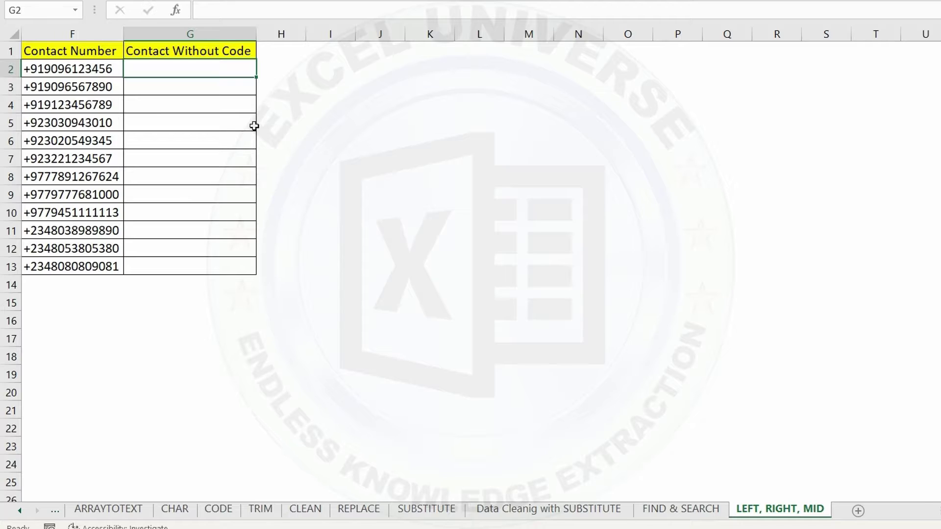
# - Enter =RIGHT(F2,10) in G2 to extract the contact number without its country code
pyautogui.write('=right')
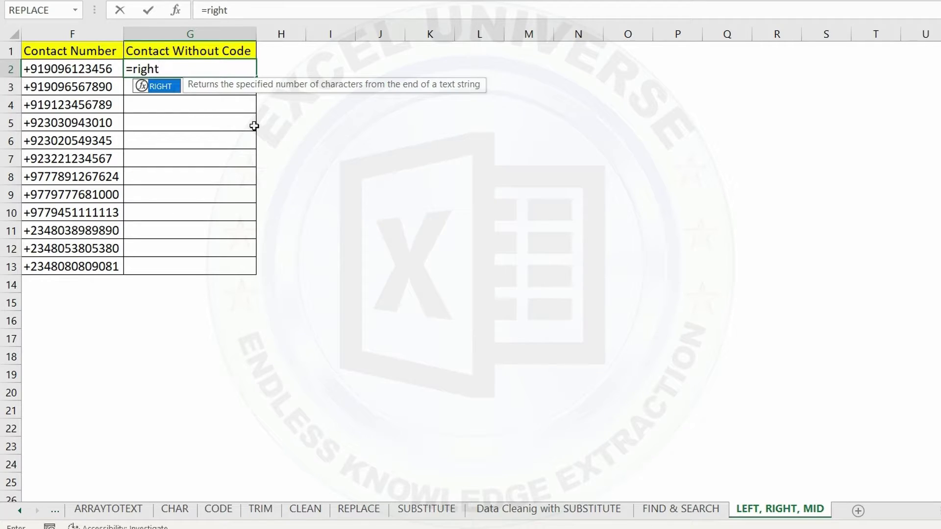
pyautogui.press('Tab')
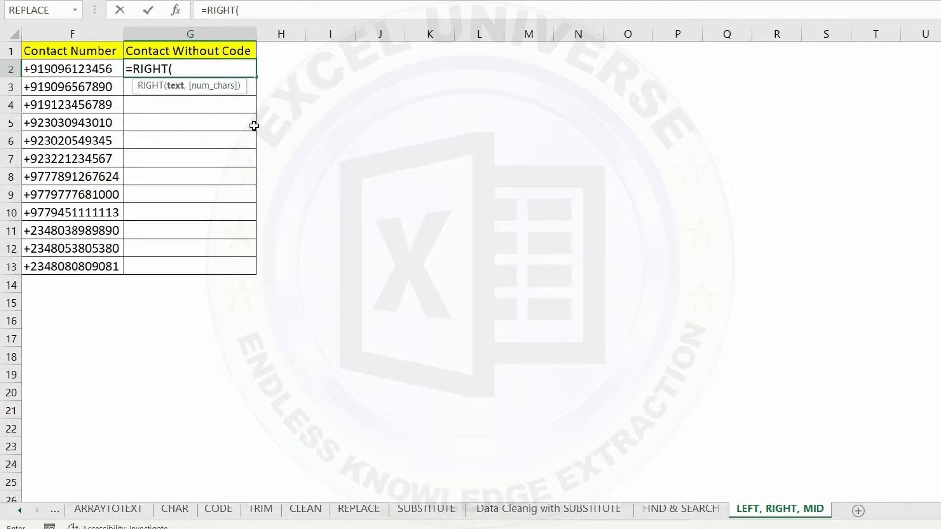
pyautogui.click(103, 70)
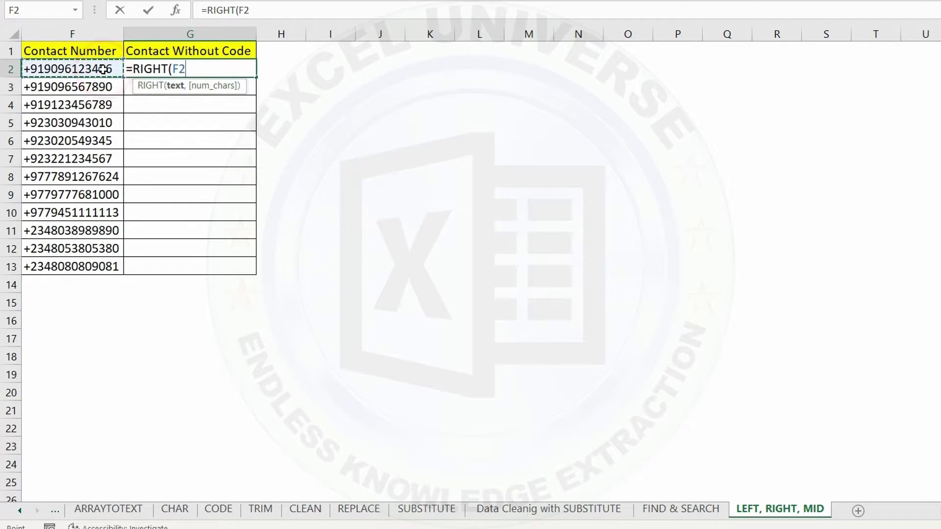
pyautogui.write(',')
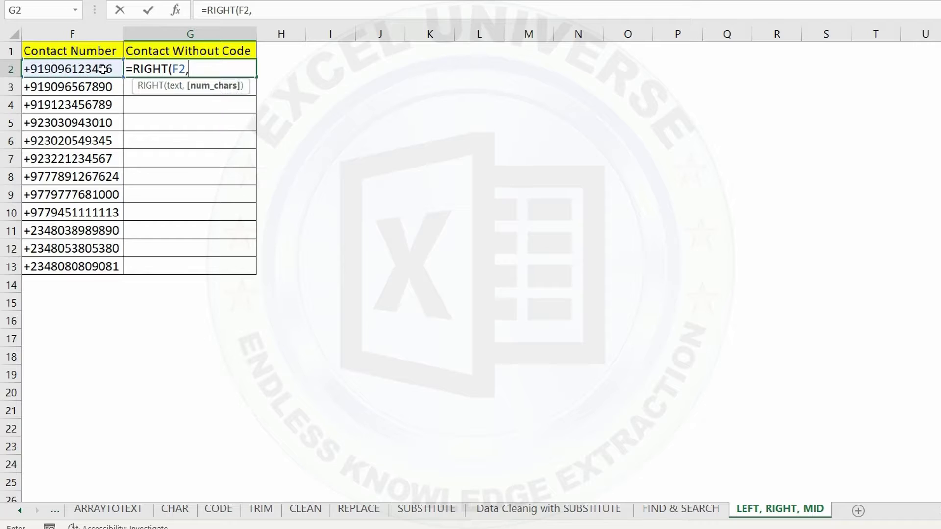
pyautogui.write('10')
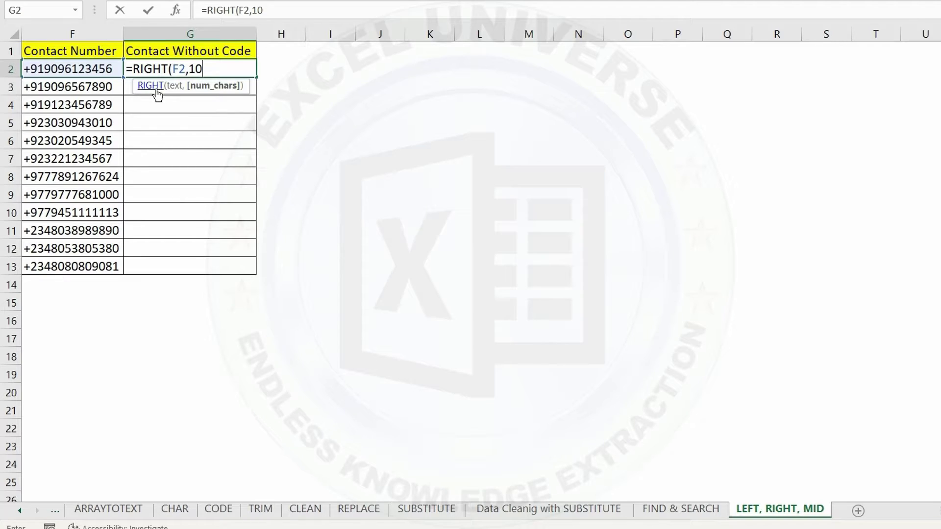
pyautogui.press('Return')
# - Fill the RIGHT formula from G2 down to G13
pyautogui.click(211, 68)
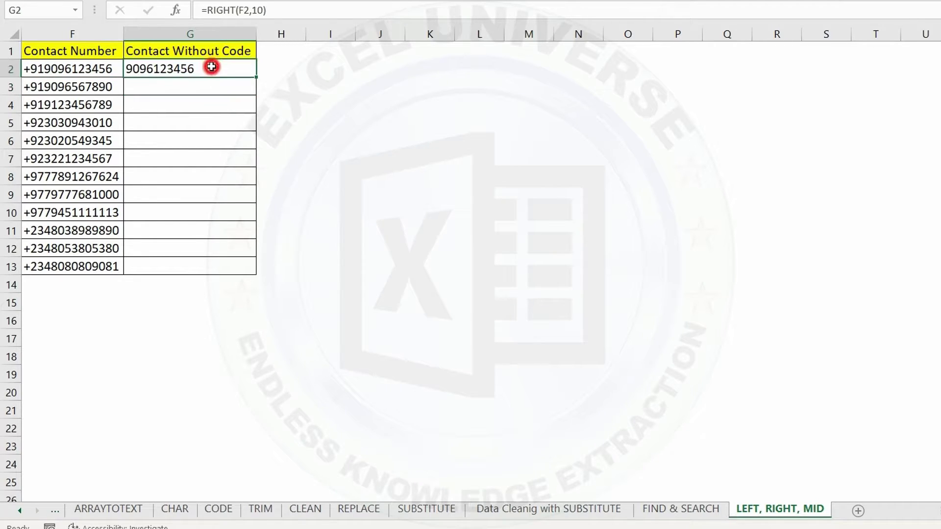
pyautogui.doubleClick(258, 77)
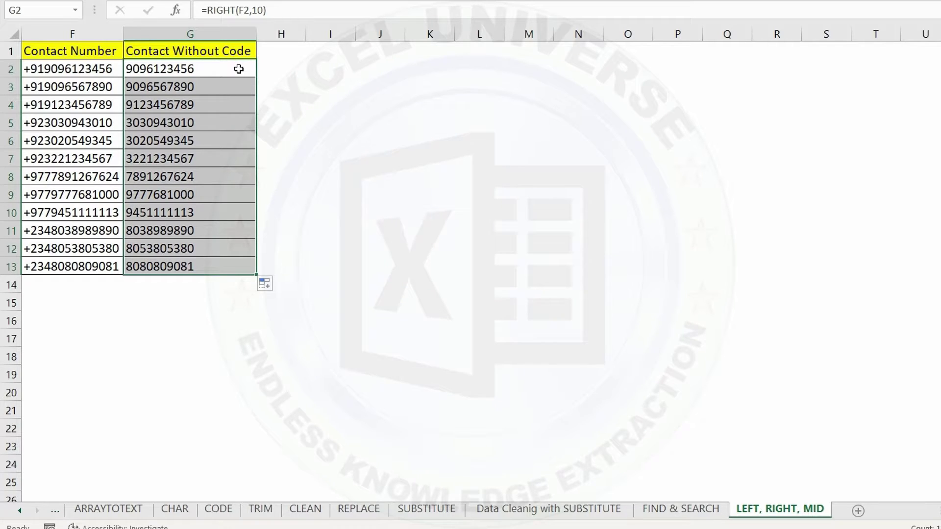
pyautogui.click(238, 68)
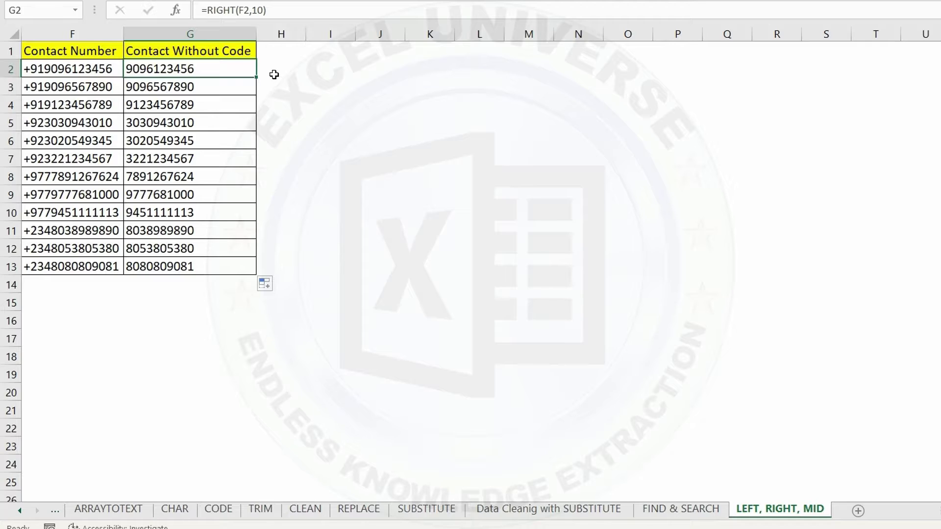
# - Enter the sample text "The Mid Function" in K3 and widen column K to fit it
pyautogui.click(419, 81)
pyautogui.write('The')
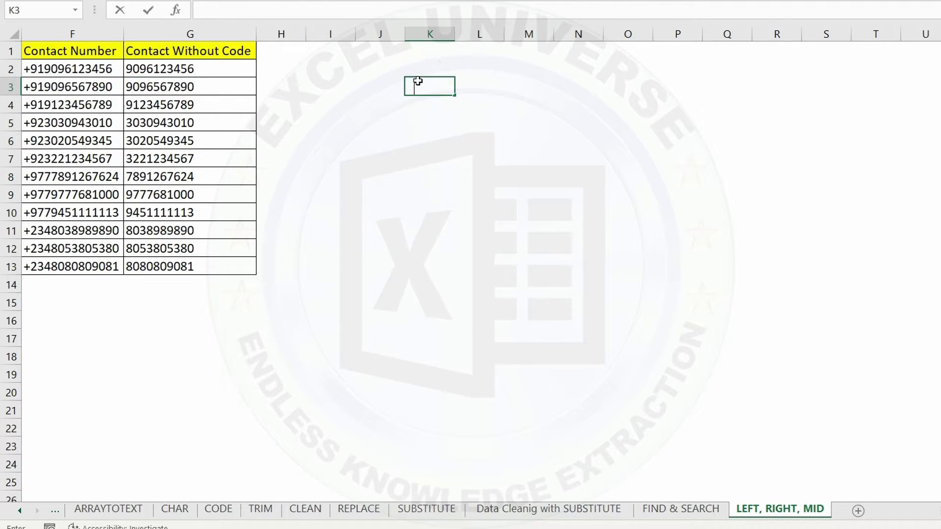
pyautogui.write(' Mid ')
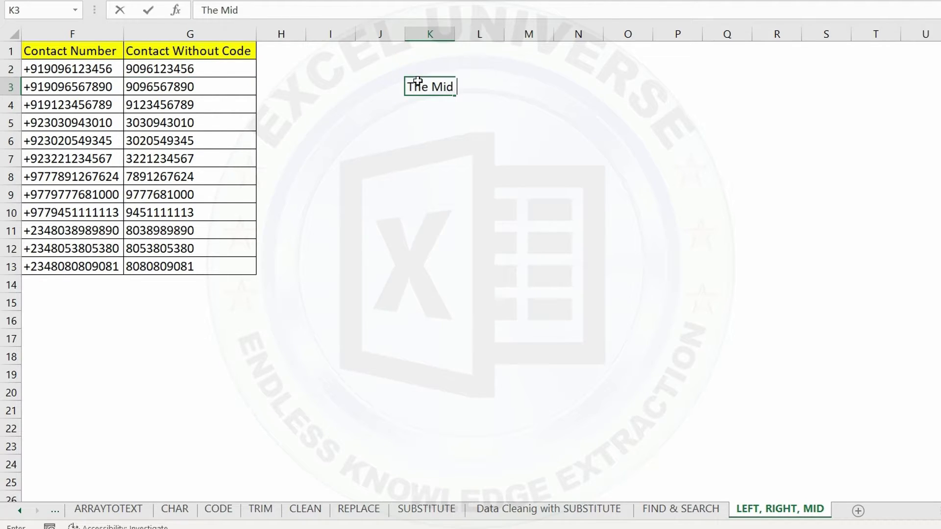
pyautogui.write('FU nction')
pyautogui.press('Return')
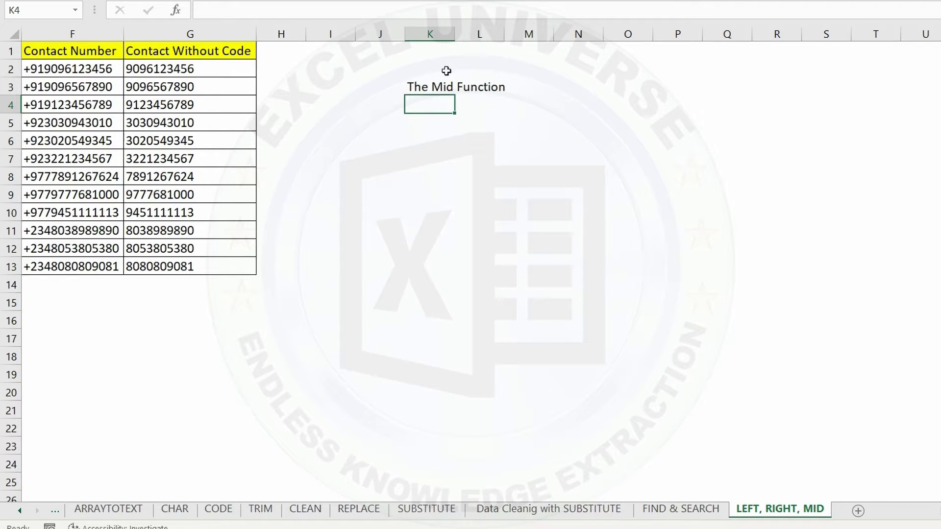
pyautogui.moveTo(455, 37); pyautogui.dragTo(510, 37)
# - Enter =LEFT(K3,3) in L3 to extract the first word of the sample text
pyautogui.click(542, 86)
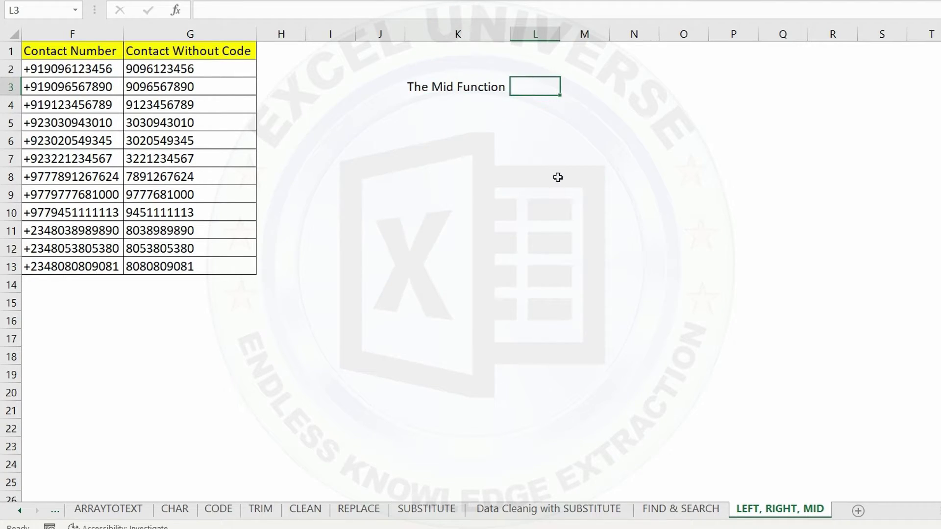
pyautogui.write('=left')
pyautogui.press('Tab')
pyautogui.click(483, 89)
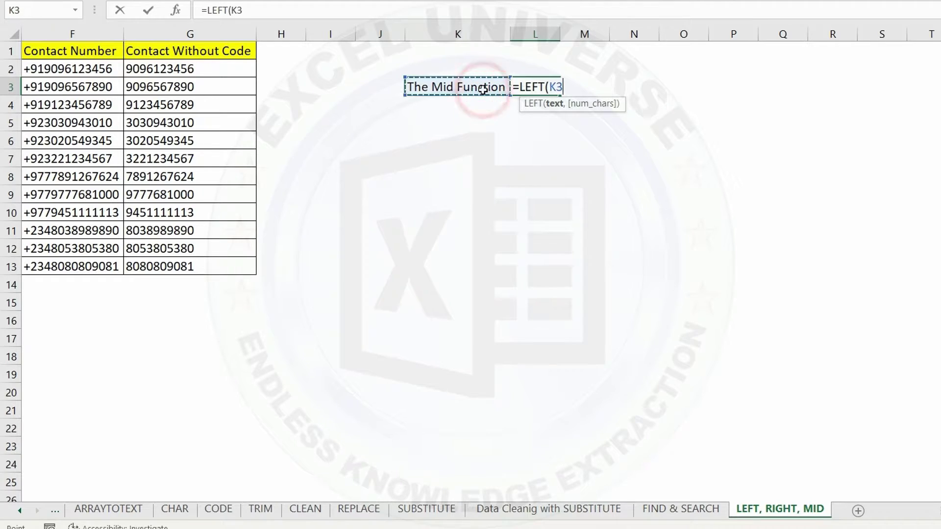
pyautogui.write(',3')
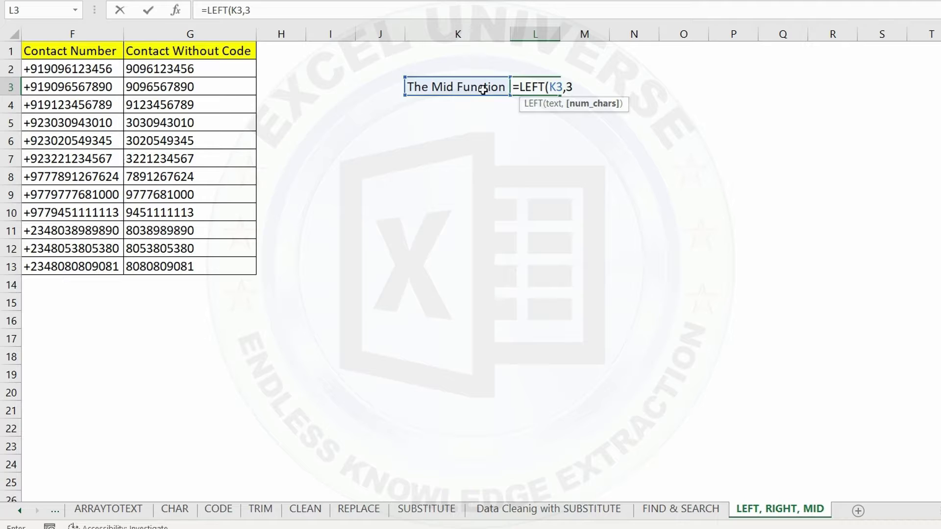
pyautogui.write(')')
pyautogui.press('Return')
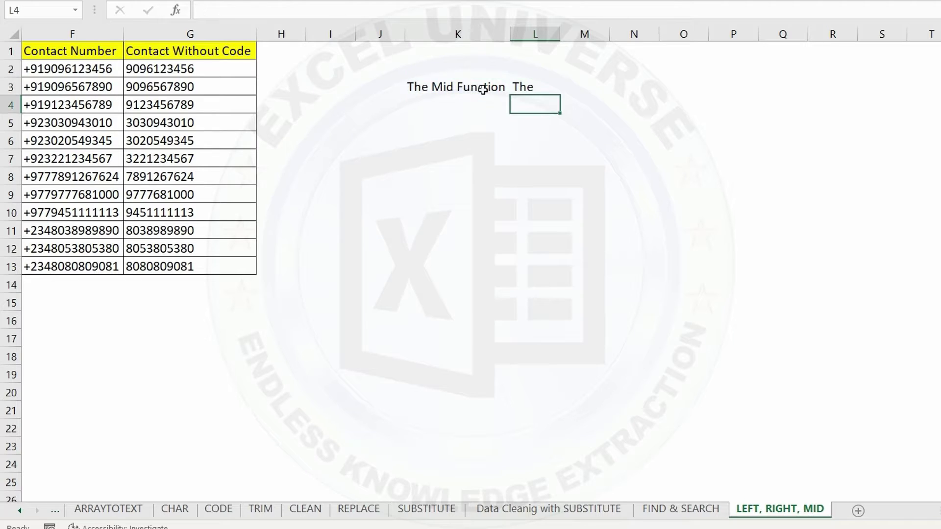
pyautogui.press('Up')
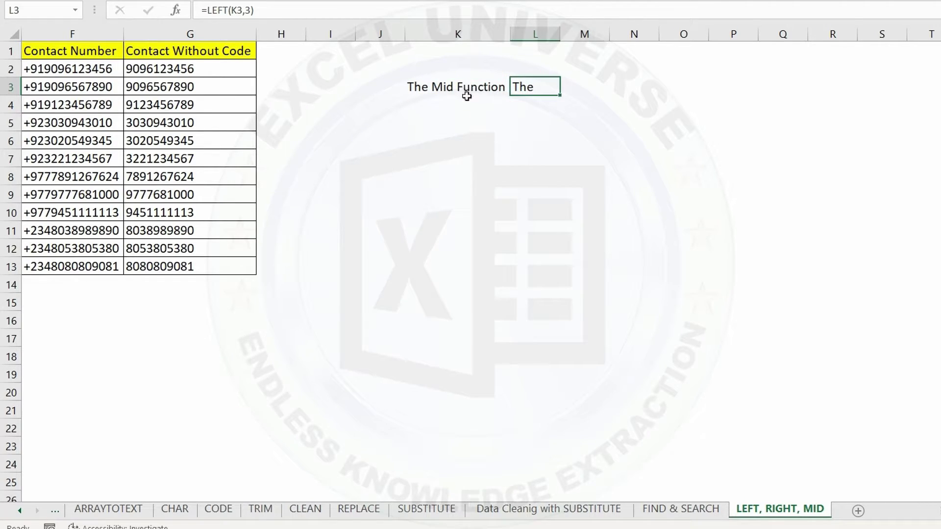
# - Copy the sample text from K3 down into K4
pyautogui.click(468, 99)
pyautogui.click(496, 93)
pyautogui.moveTo(508, 93); pyautogui.dragTo(512, 107)
# - Enter =RIGHT(K4,8) in L4 to extract the last word, and autofit the width of column L
pyautogui.click(527, 105)
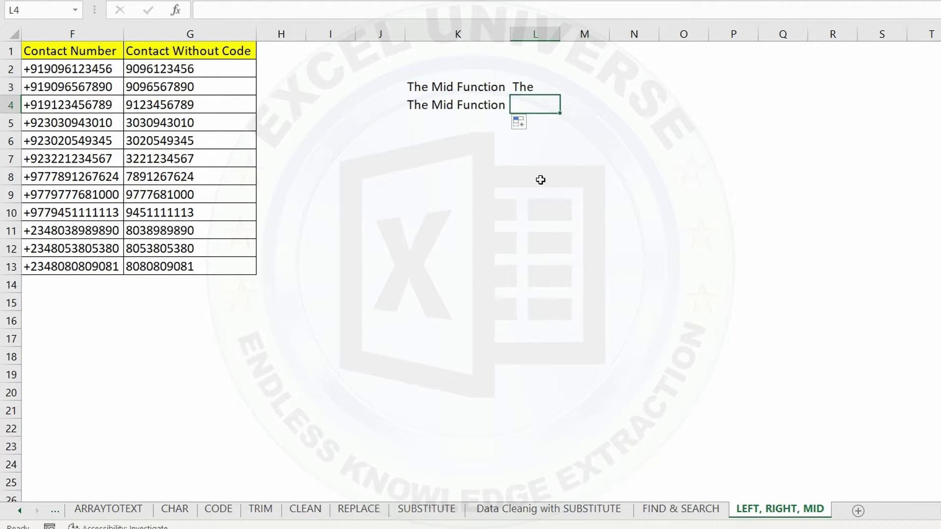
pyautogui.write('=right')
pyautogui.press('Tab')
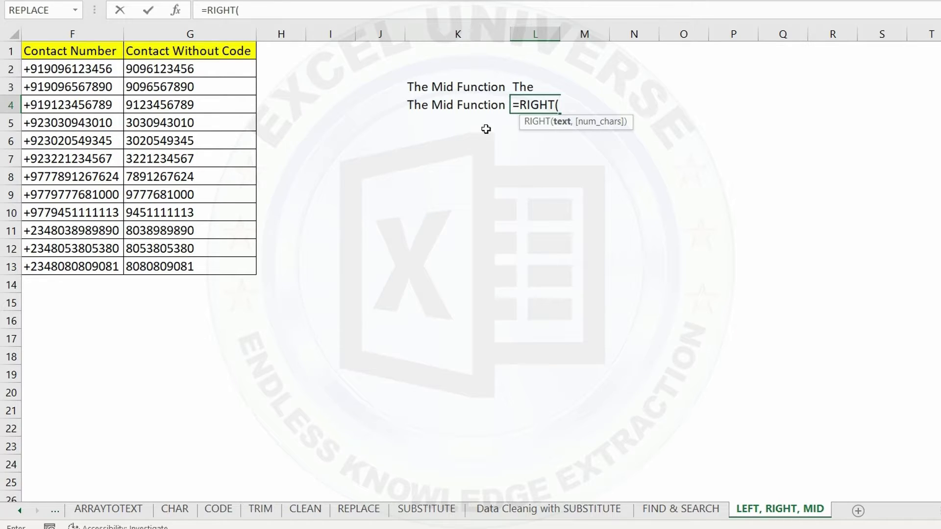
pyautogui.click(480, 105)
pyautogui.write(',')
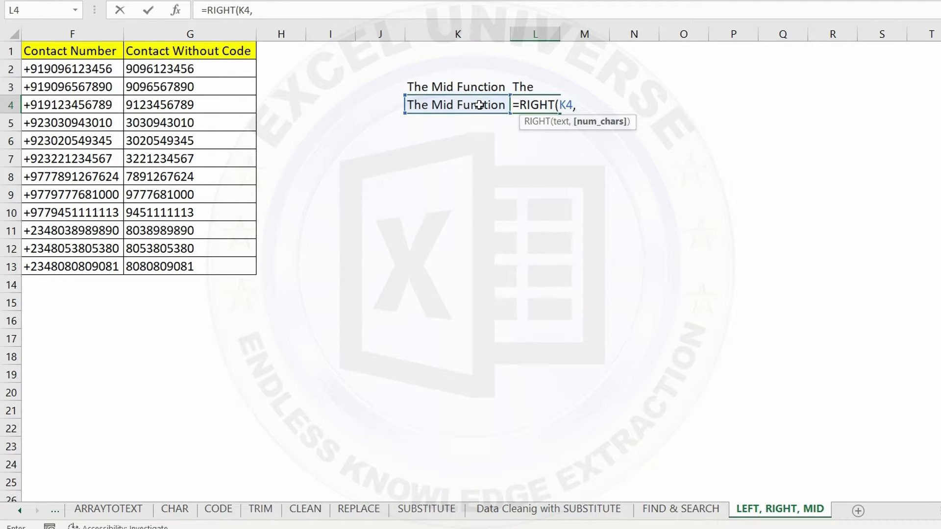
pyautogui.write('8)')
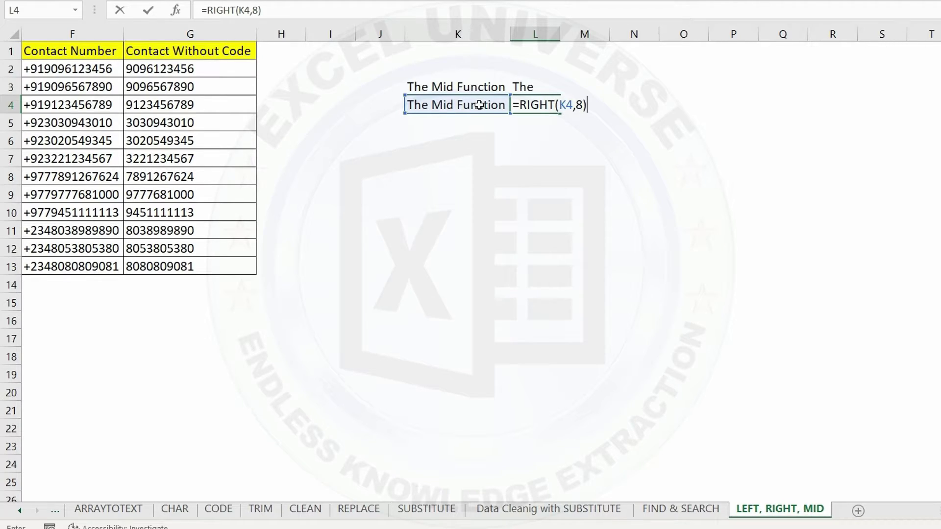
pyautogui.press('Return')
pyautogui.click(527, 103)
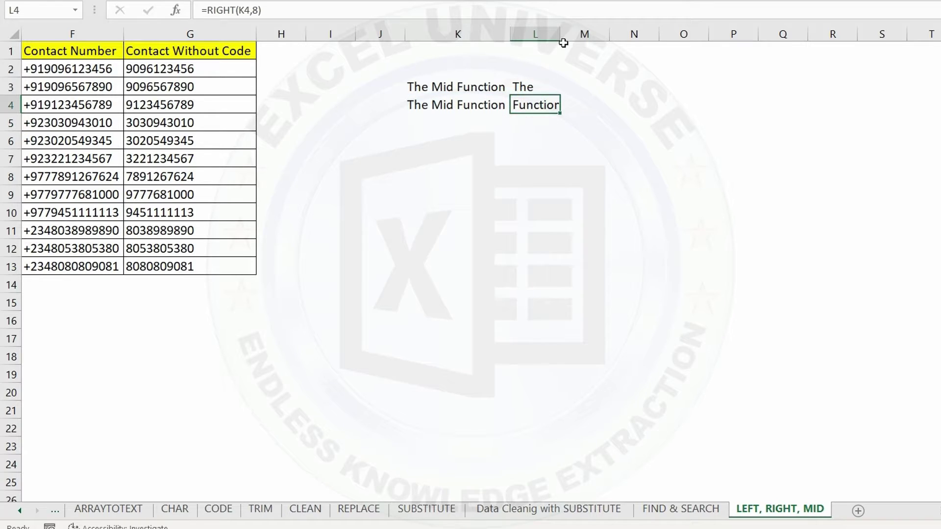
pyautogui.doubleClick(560, 35)
pyautogui.click(556, 107)
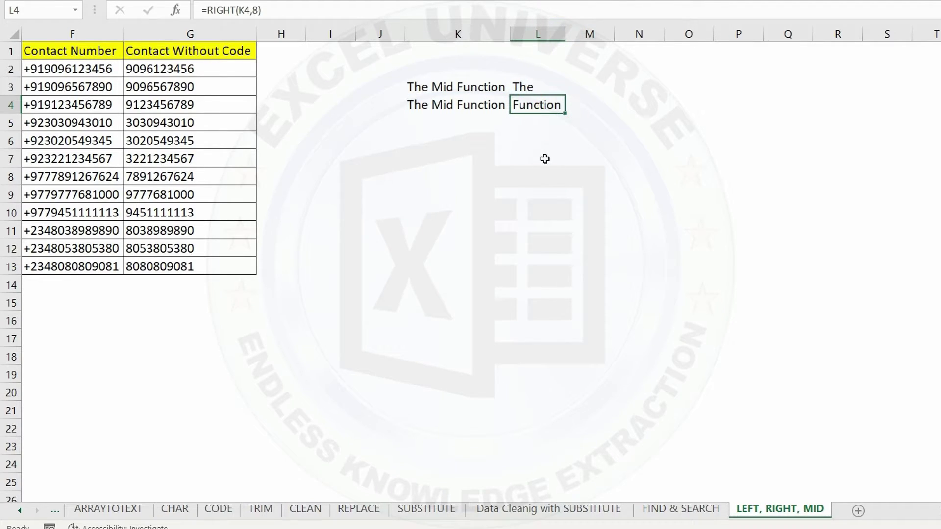
# - Copy the sample text from K4 down into K5
pyautogui.click(496, 108)
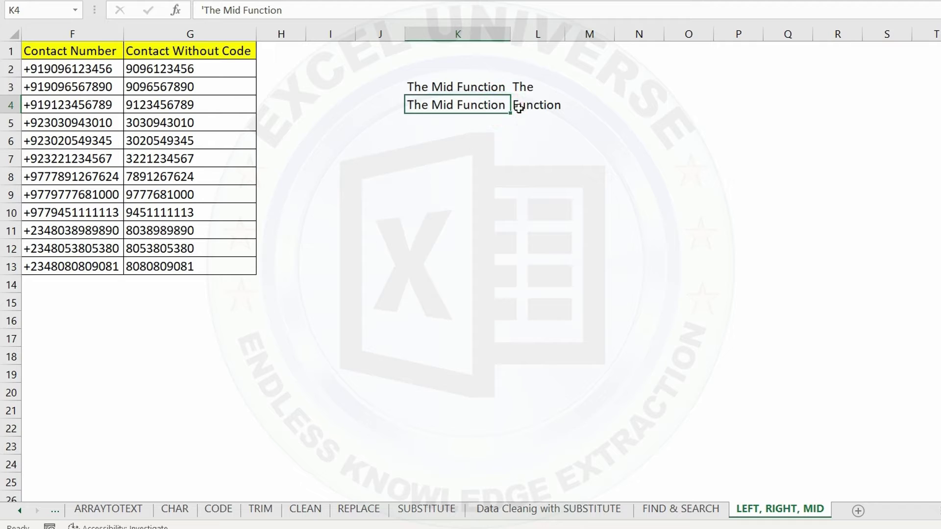
pyautogui.moveTo(511, 113); pyautogui.dragTo(510, 129)
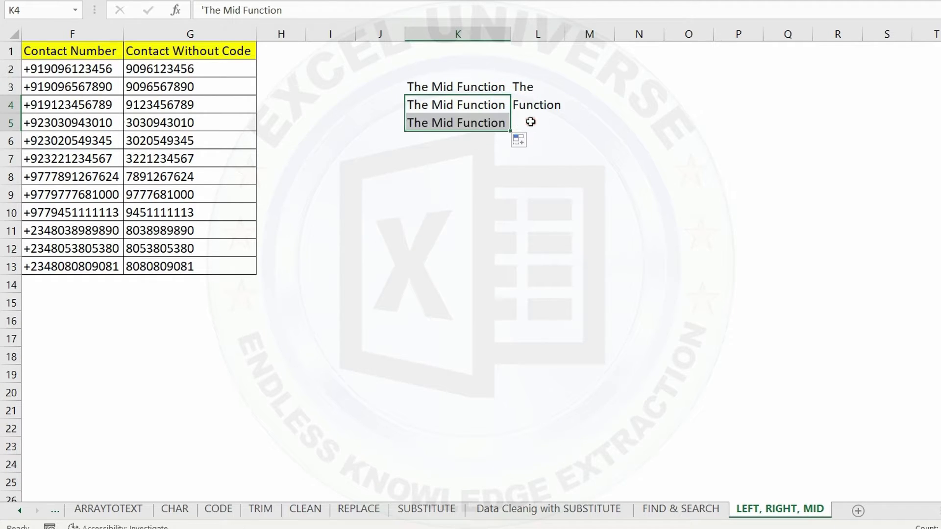
# - Enter =MID(K5,5,3) in L5 to extract the middle word of the sample text
pyautogui.click(529, 120)
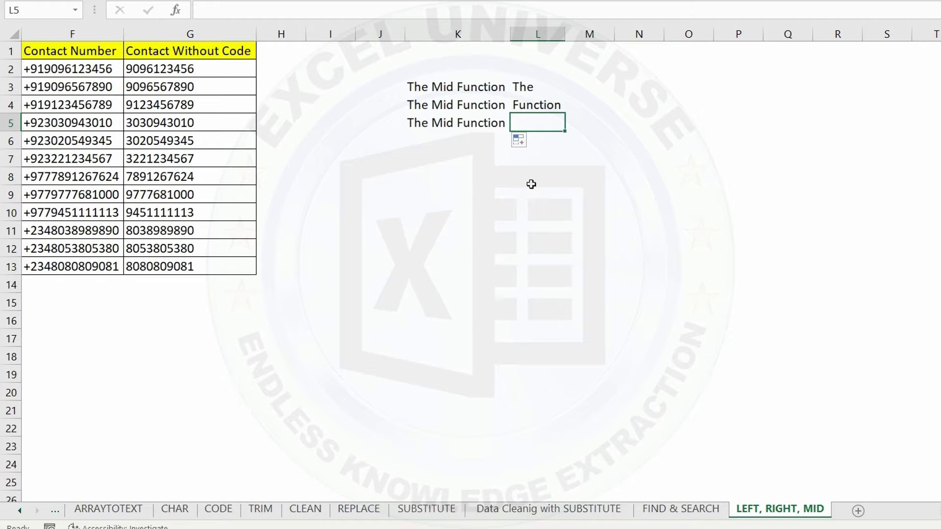
pyautogui.write('=mid')
pyautogui.press('Tab')
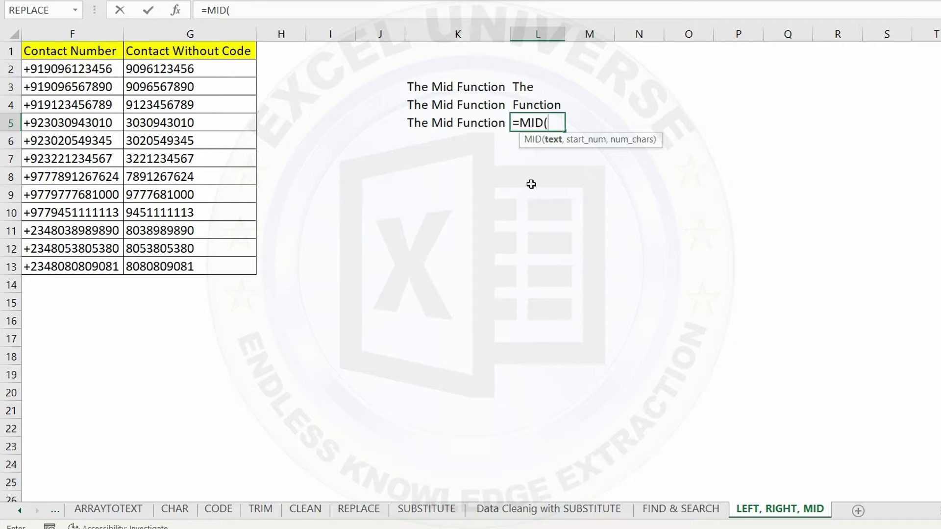
pyautogui.click(453, 127)
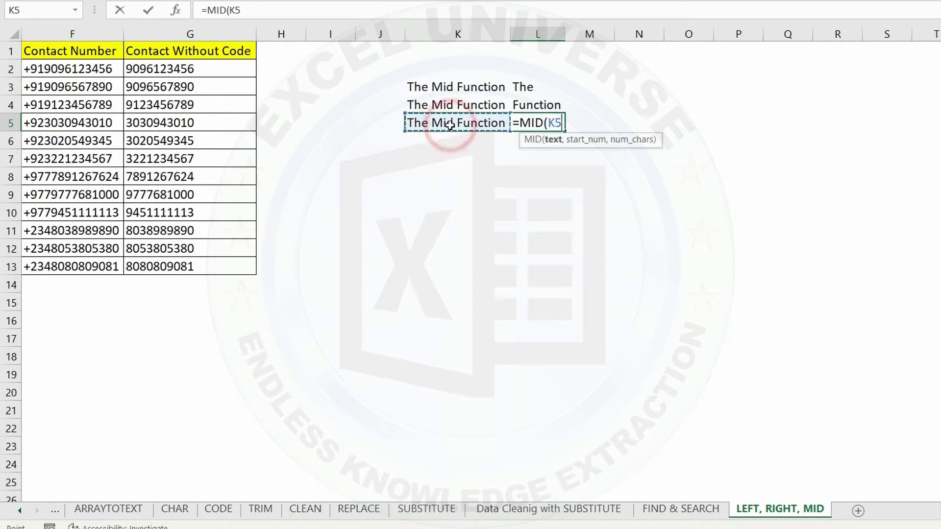
pyautogui.write(',')
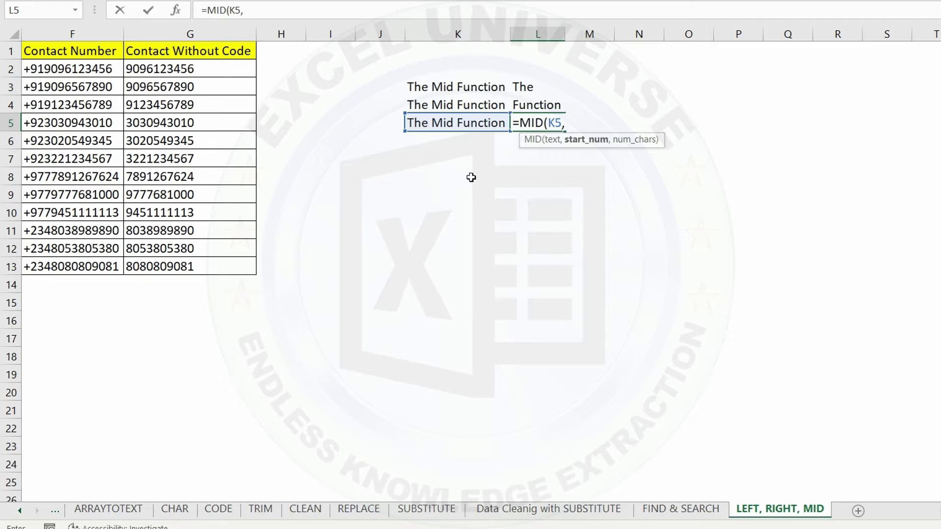
pyautogui.write('5')
pyautogui.write(',')
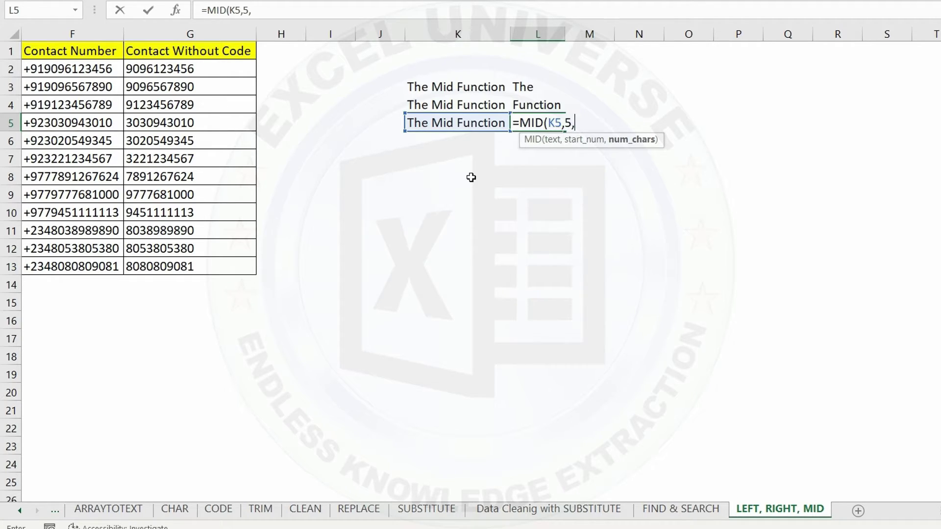
pyautogui.write('3')
pyautogui.press('Return')
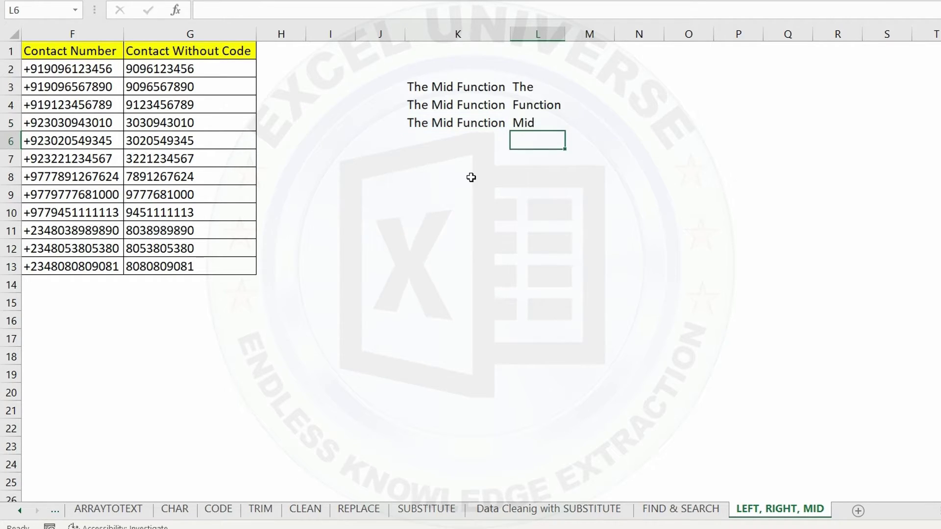
# - Reopen the MID formula in L5 and remove its start number argument
pyautogui.click(548, 129)
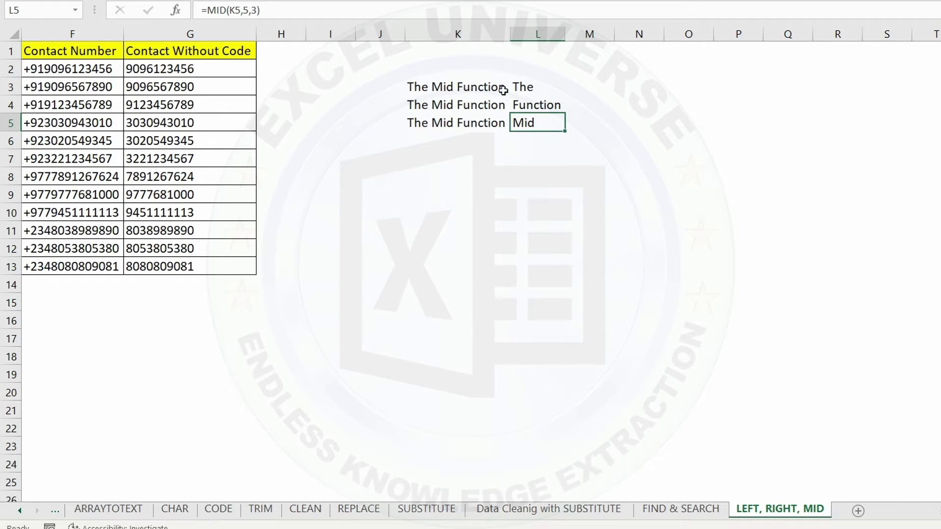
pyautogui.doubleClick(547, 123)
pyautogui.click(566, 122)
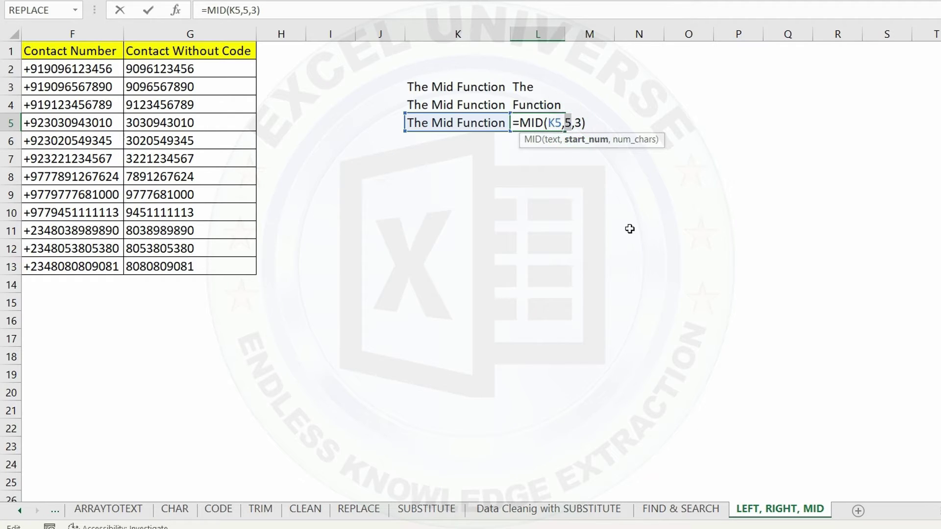
pyautogui.press('Delete')
pyautogui.press('Return')
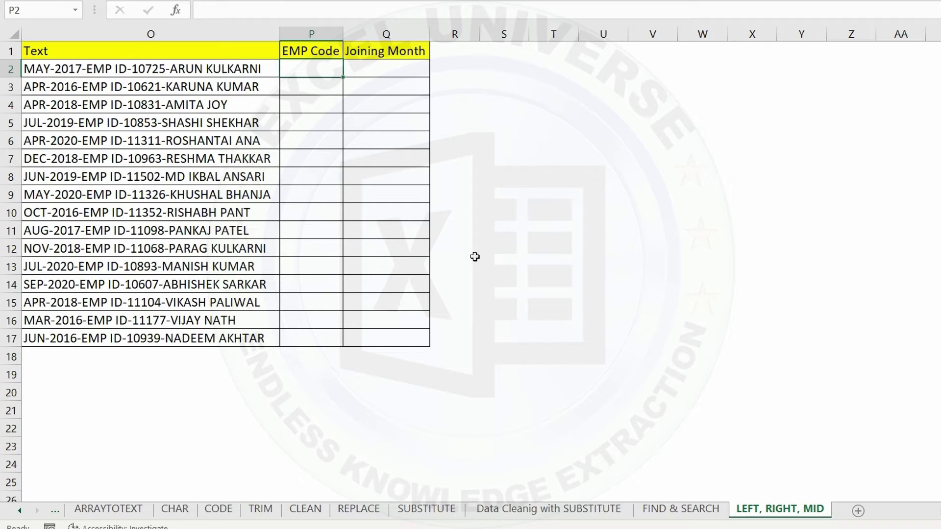
# - Enter =3+4+6+3 in P2 to count the characters that precede the employee code in O2
pyautogui.write('=3+4')
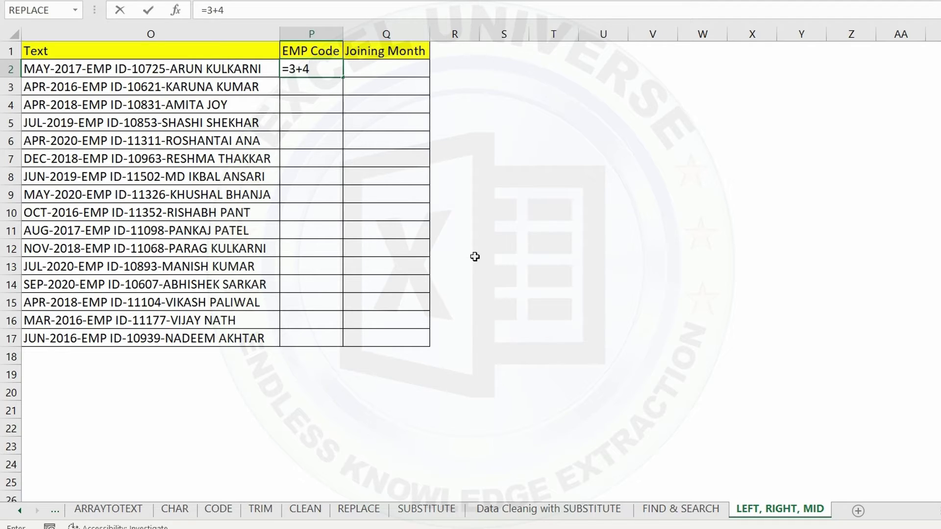
pyautogui.write('+6')
pyautogui.write('+3')
pyautogui.press('Return')
pyautogui.press('Up')
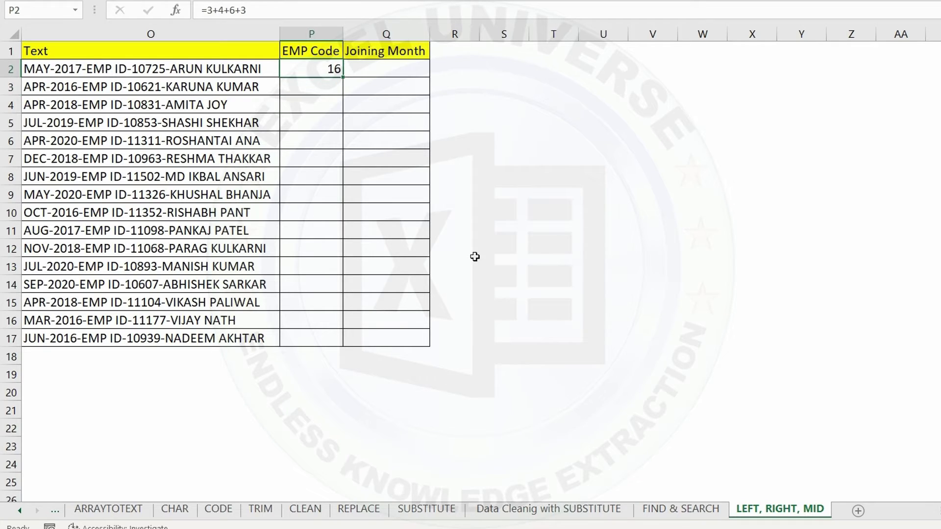
# - Enter =MID(O2,17,5) in P2 to extract the employee code from the text in O2
pyautogui.press('Right')
pyautogui.press('Left')
pyautogui.write('=mi')
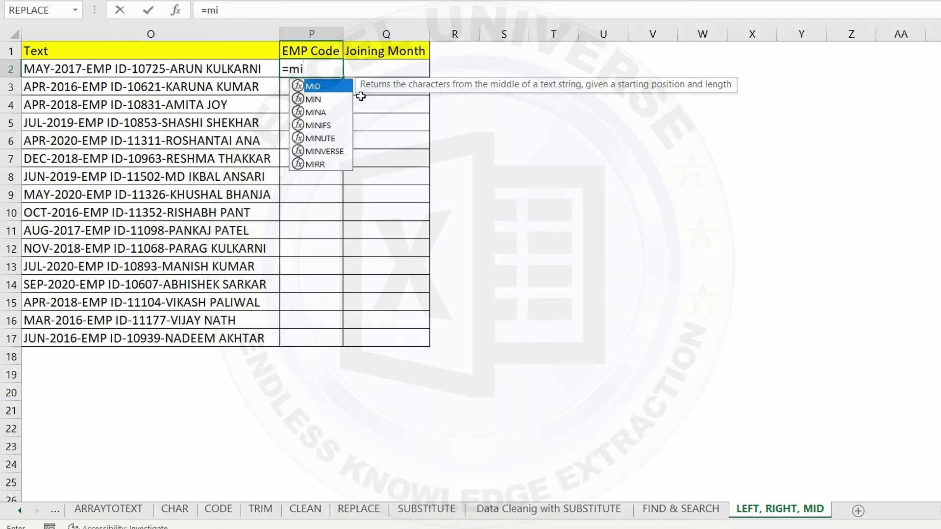
pyautogui.press('Tab')
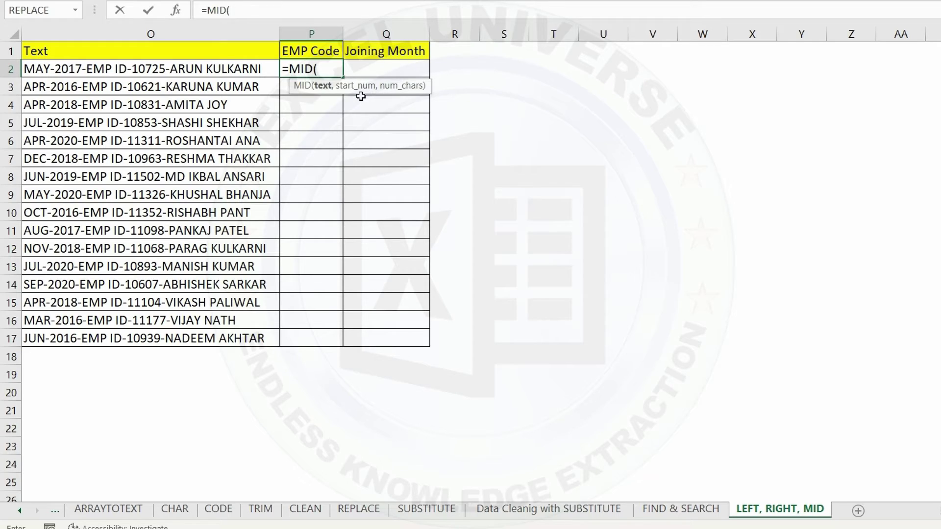
pyautogui.click(231, 60)
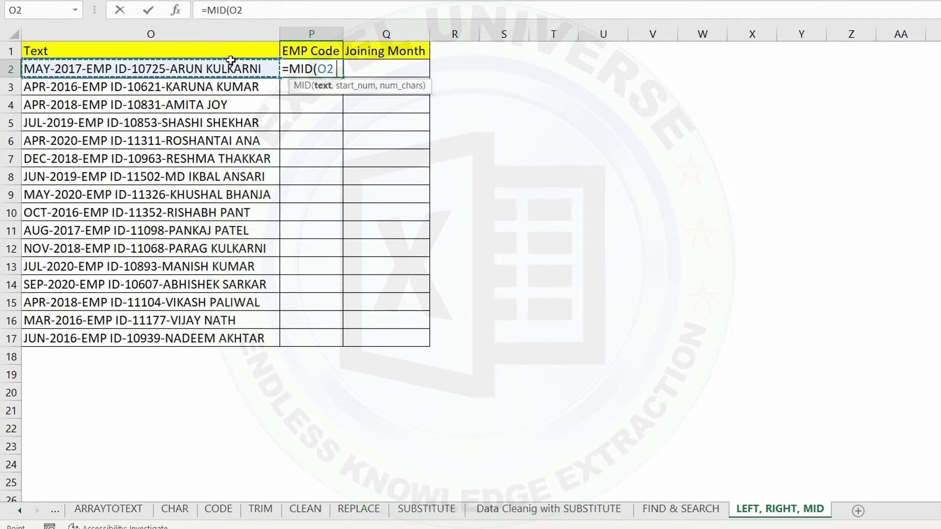
pyautogui.write(',')
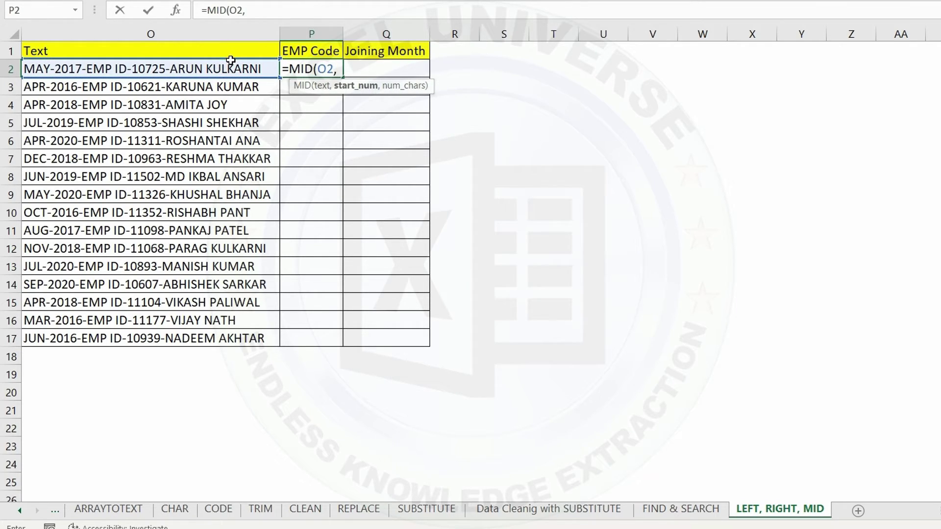
pyautogui.write('17,')
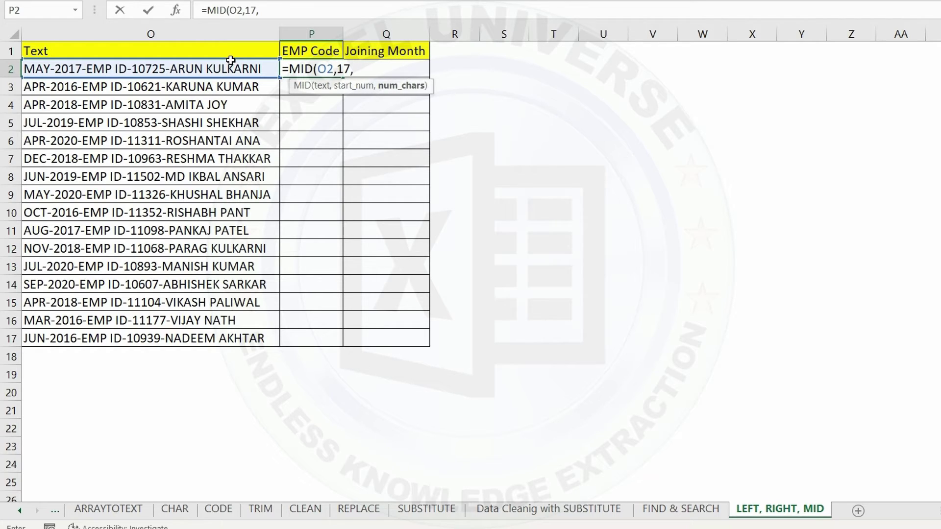
pyautogui.write('5)')
pyautogui.press('Return')
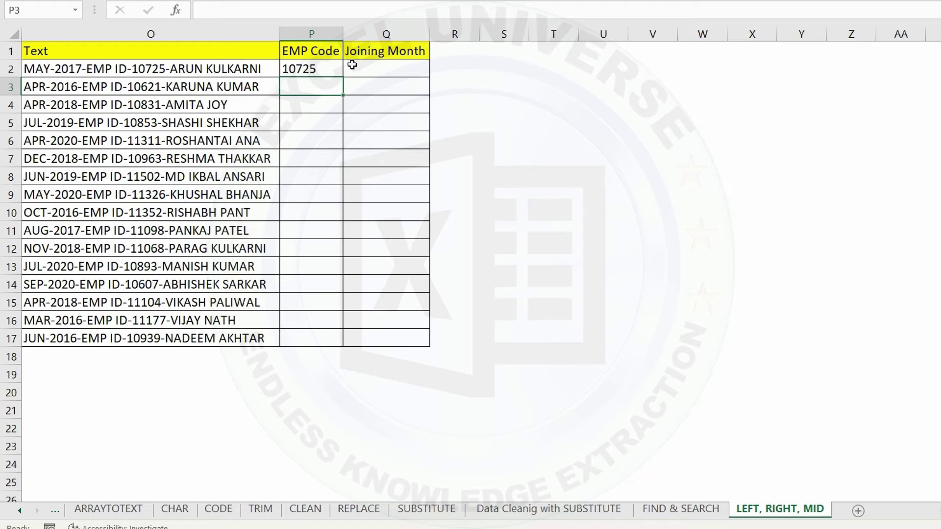
pyautogui.click(325, 70)
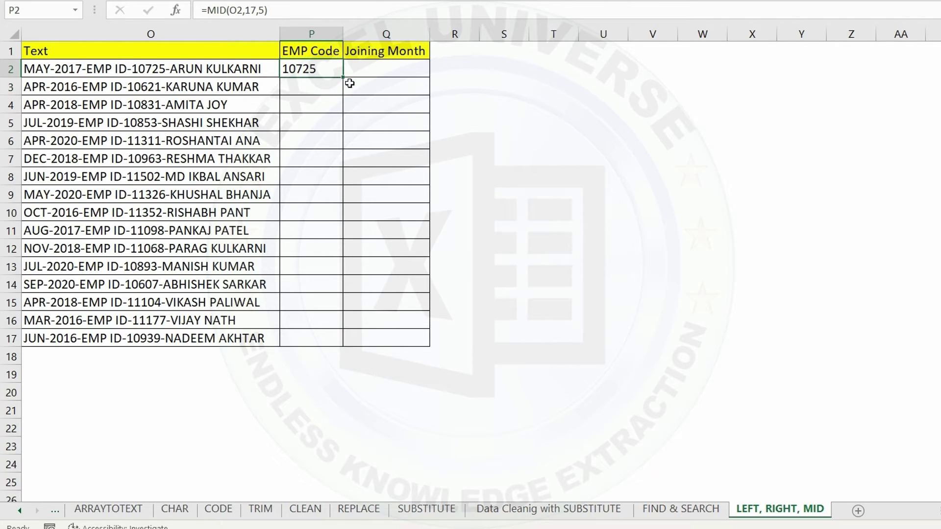
# - Enter =MID(O2,1,8) in Q2 to extract the joining month and year from the text in O2
pyautogui.click(371, 71)
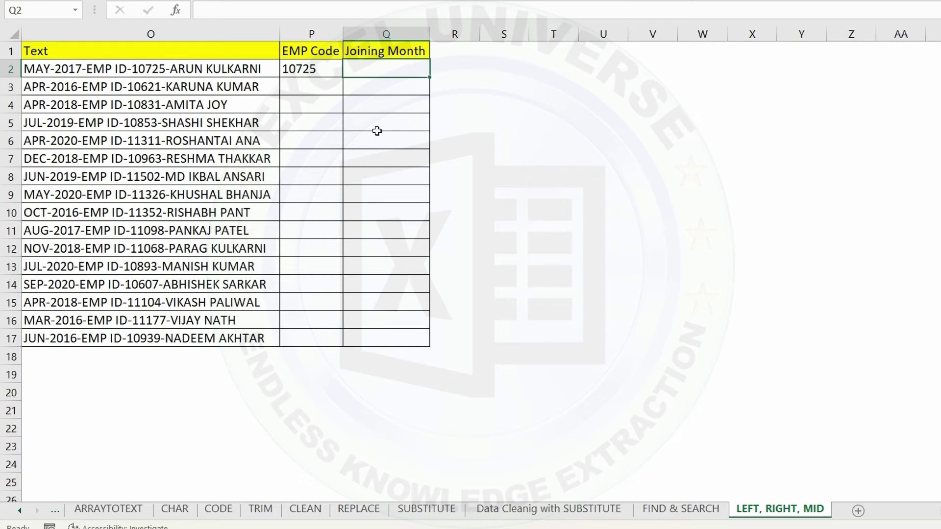
pyautogui.write('=mi')
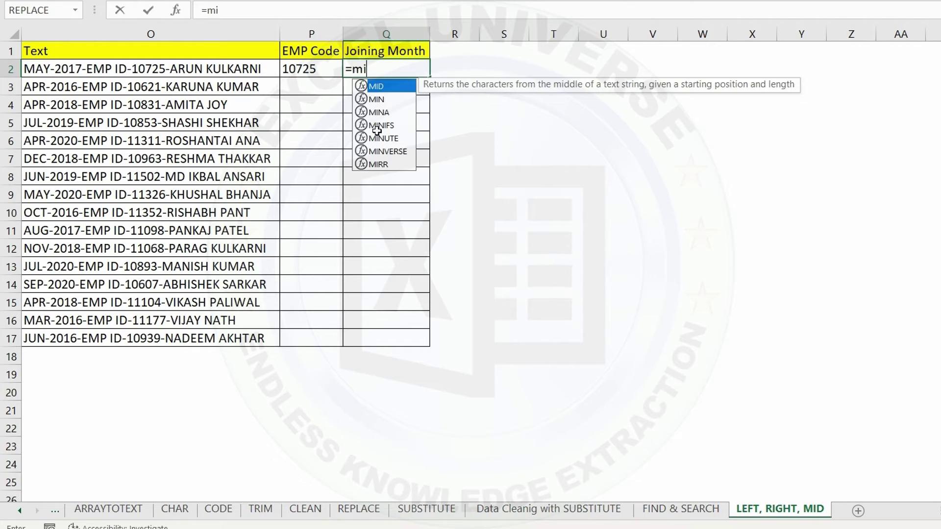
pyautogui.press('Tab')
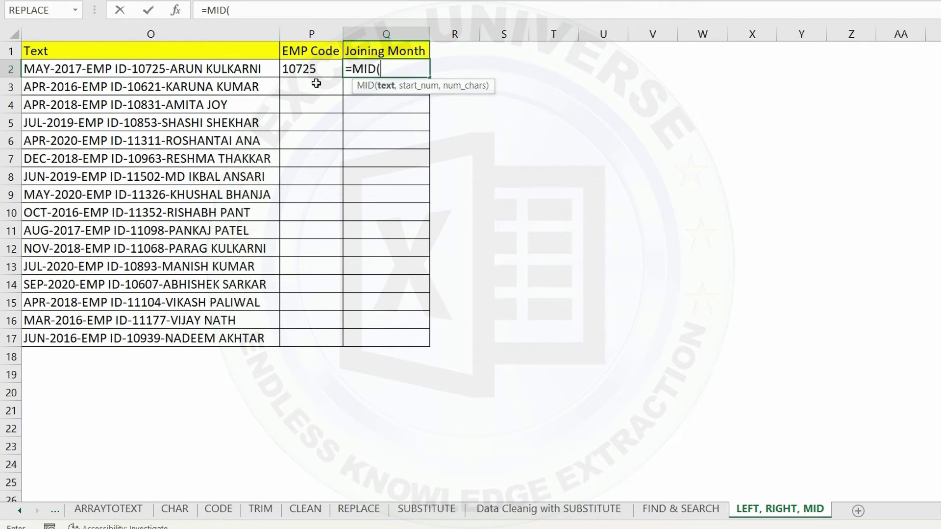
pyautogui.click(252, 64)
pyautogui.write(',')
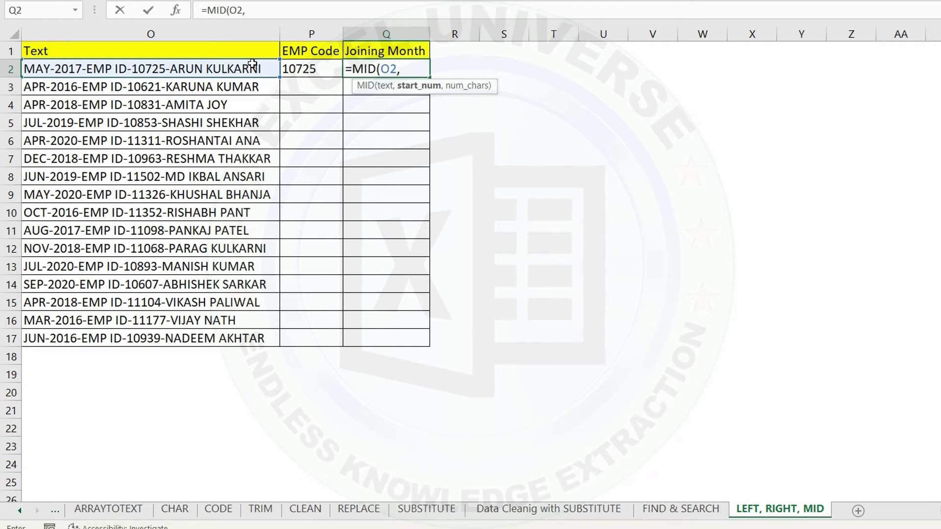
pyautogui.write('1,')
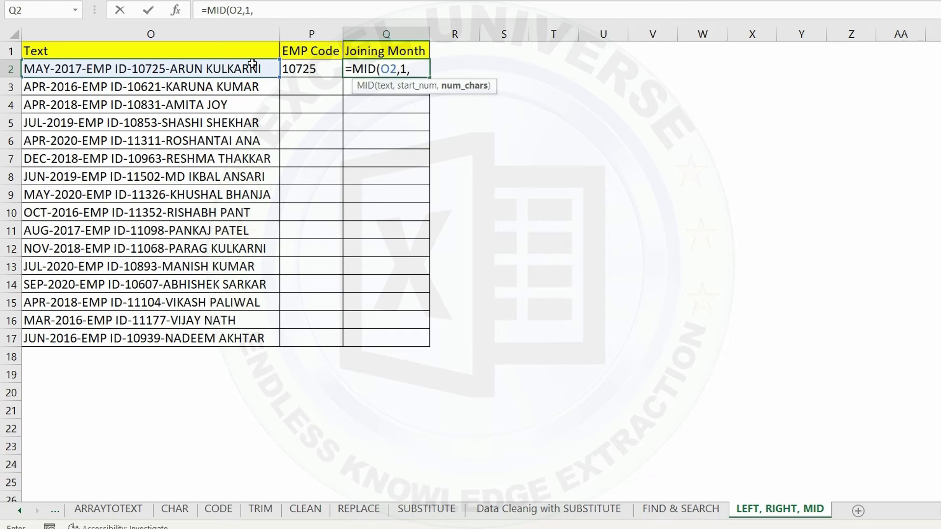
pyautogui.write('8')
pyautogui.write(')')
pyautogui.press('Return')
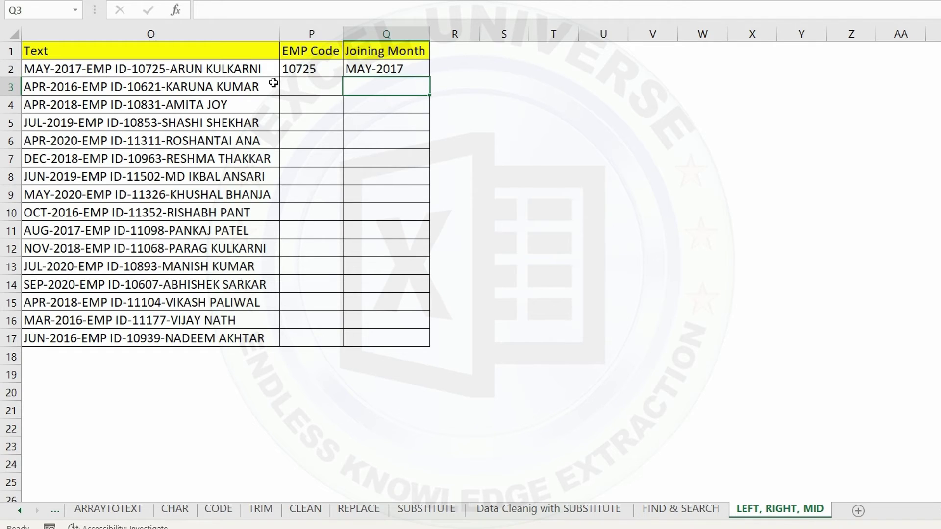
# - Fill the EMP Code and Joining Month formulas from P2:Q2 down through row 17
pyautogui.moveTo(300, 71); pyautogui.dragTo(385, 70)
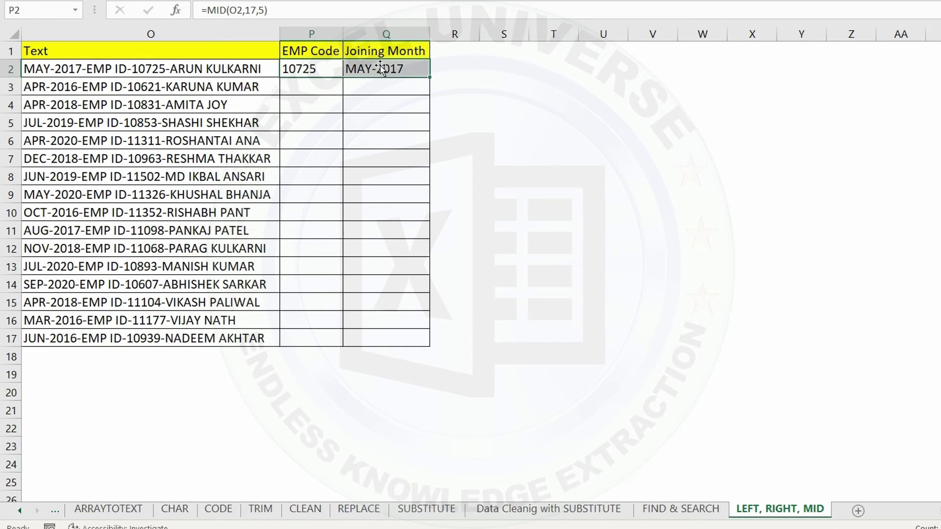
pyautogui.doubleClick(430, 78)
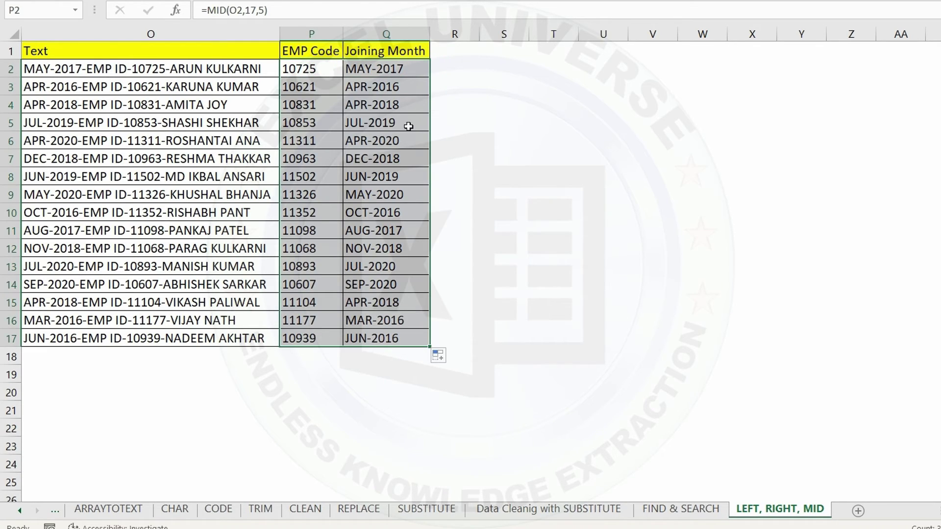
pyautogui.click(409, 127)
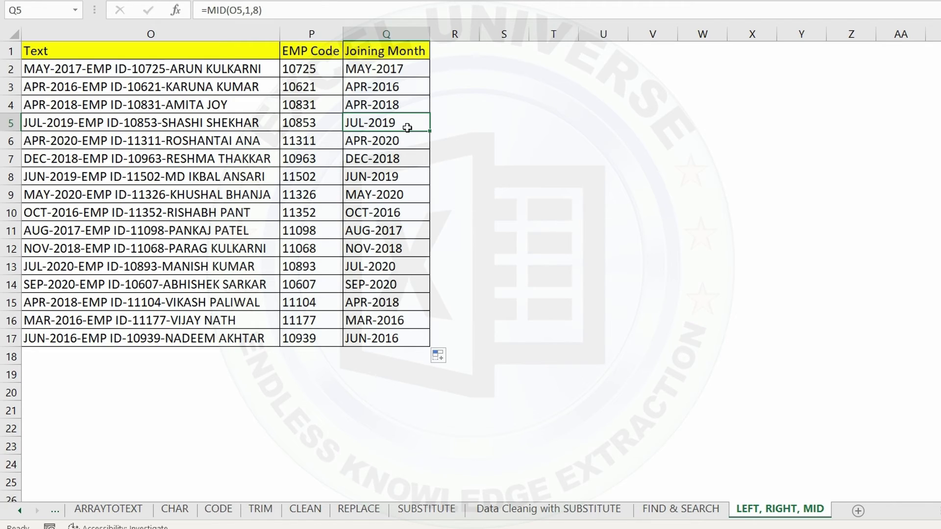
# - Enter =SUM(P2:P17) in P18 to total the extracted employee codes
pyautogui.click(323, 71)
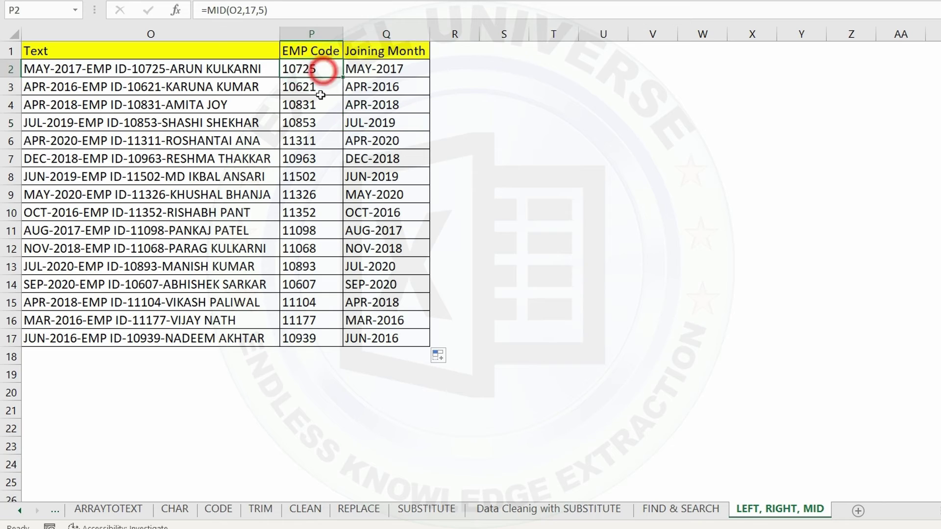
pyautogui.moveTo(320, 95); pyautogui.dragTo(319, 338)
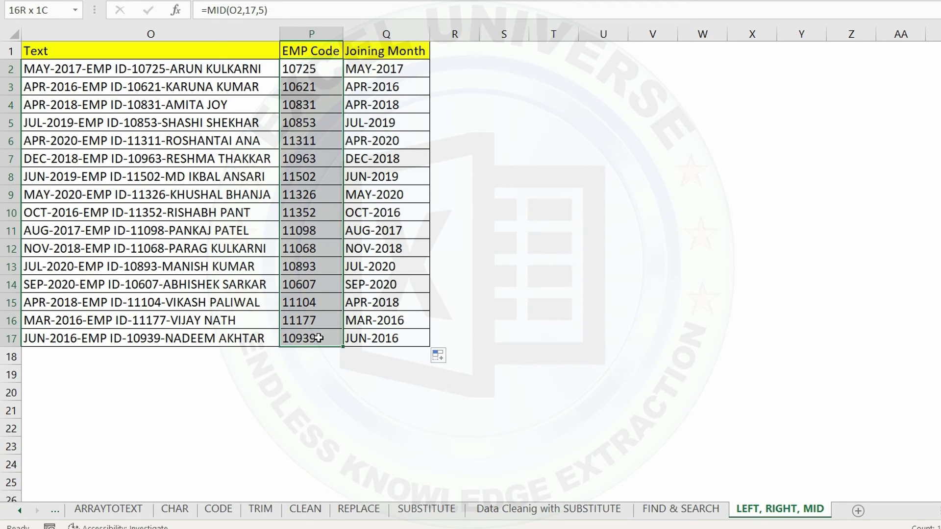
pyautogui.click(318, 356)
pyautogui.write('=sum(')
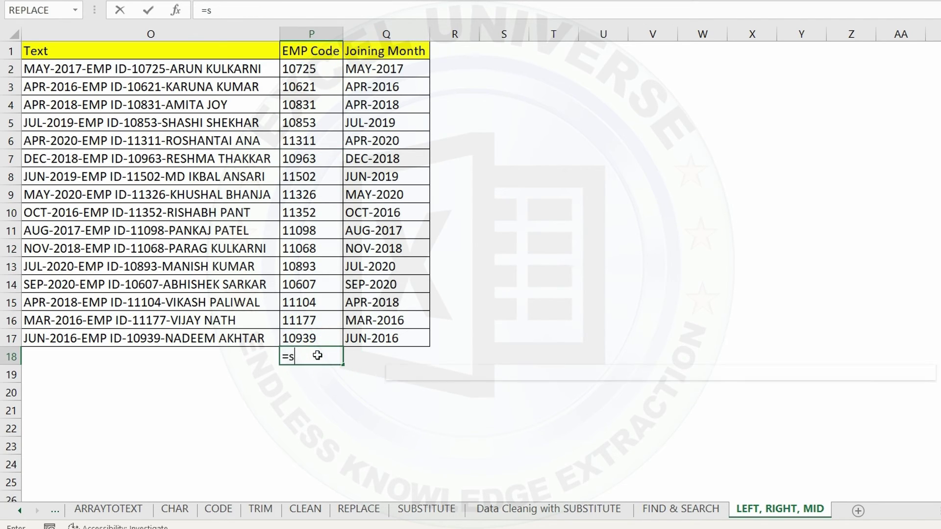
pyautogui.press('Up')
pyautogui.hotkey('ctrl', 'shift', 'Up')
pyautogui.press('Return')
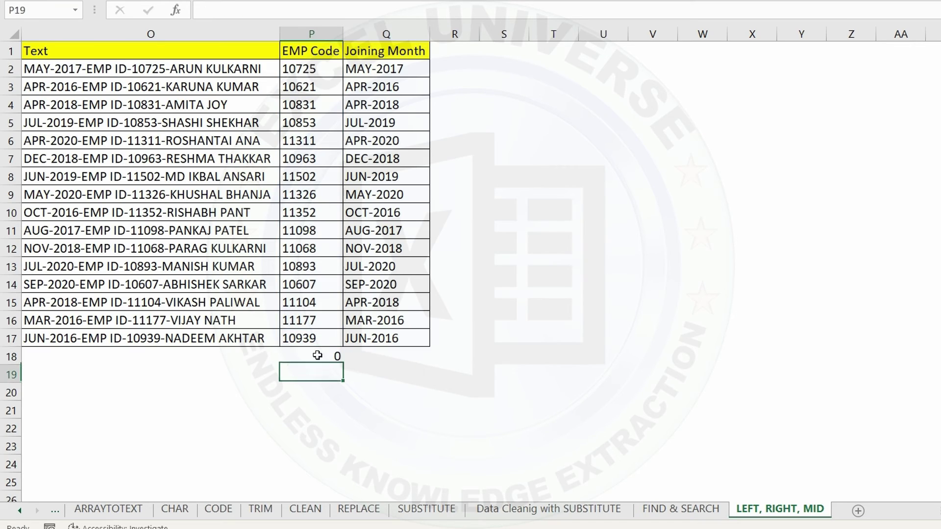
pyautogui.click(315, 356)
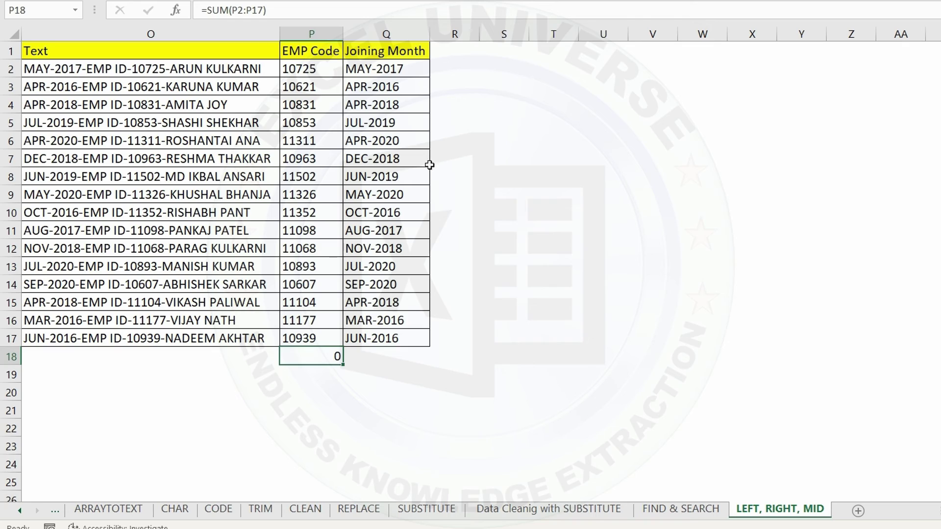
# - Change P2 to =MID(O2,17,5)*1 to convert the code into a number, and fill the formula down to P17
pyautogui.doubleClick(328, 69)
pyautogui.click(370, 69)
pyautogui.write('+0')
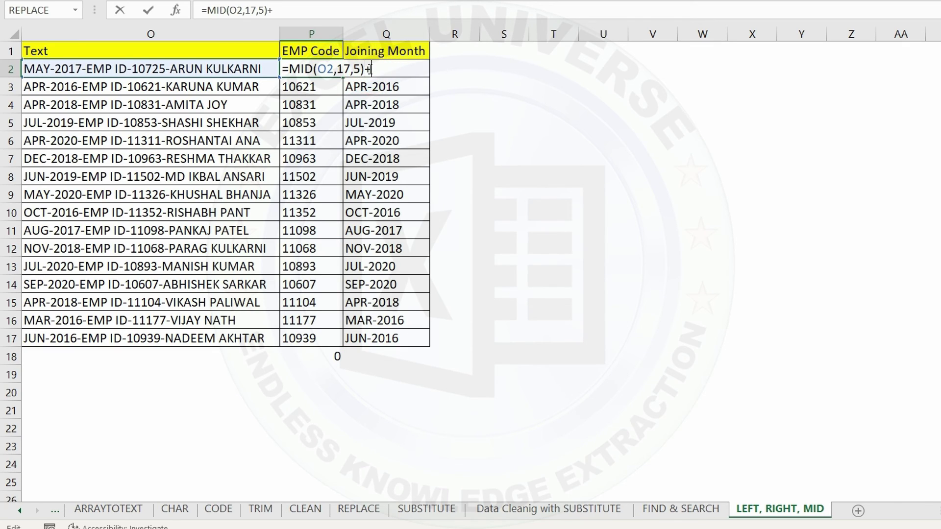
pyautogui.press('BackSpace')
pyautogui.press('BackSpace')
pyautogui.write('*1')
pyautogui.press('Return')
pyautogui.press('Up')
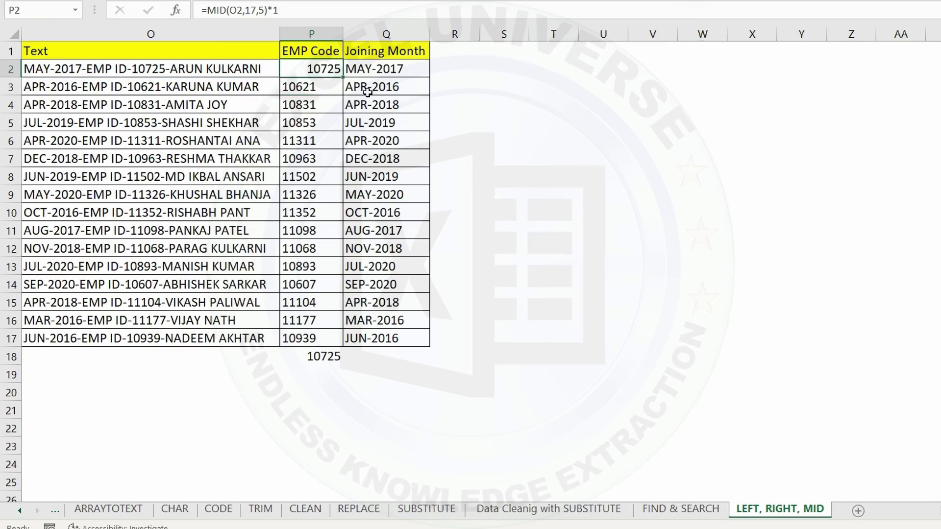
pyautogui.doubleClick(343, 78)
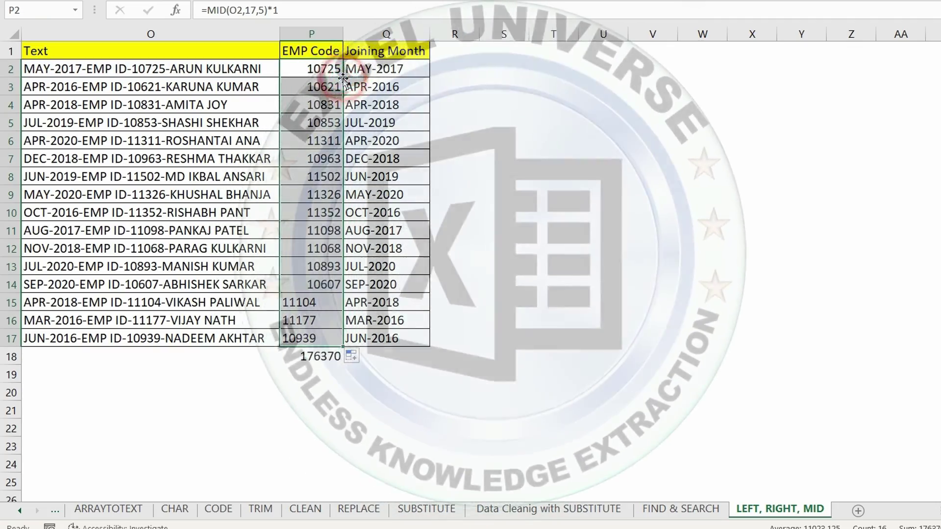
pyautogui.click(336, 354)
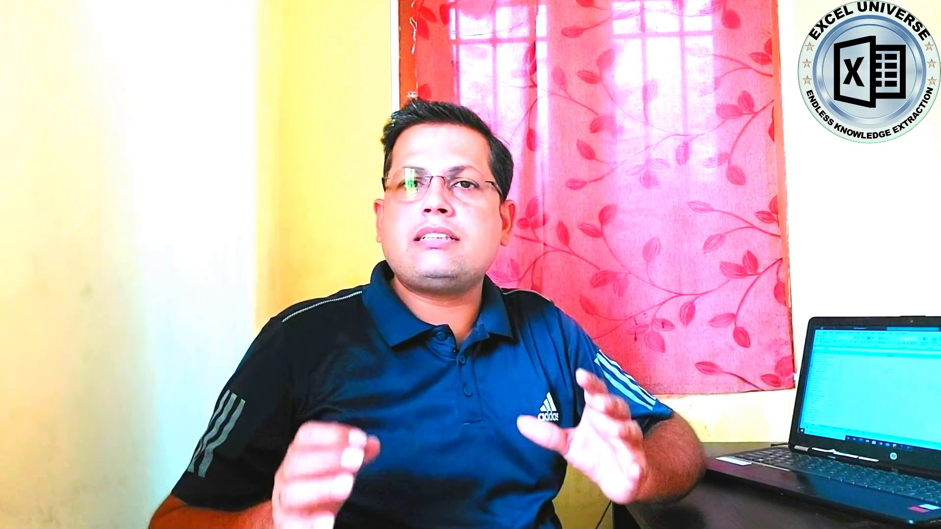